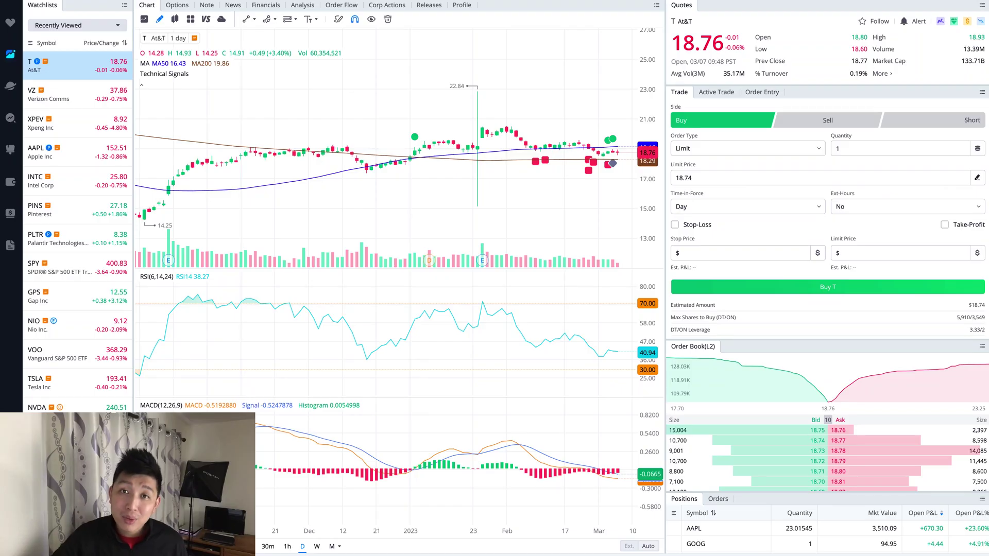
Leave the AT&T chart for the Options Trading (Paper Trading) workspace showing the XPEV puts chain.
{"action": "left_click", "coordinate": [10, 213]}
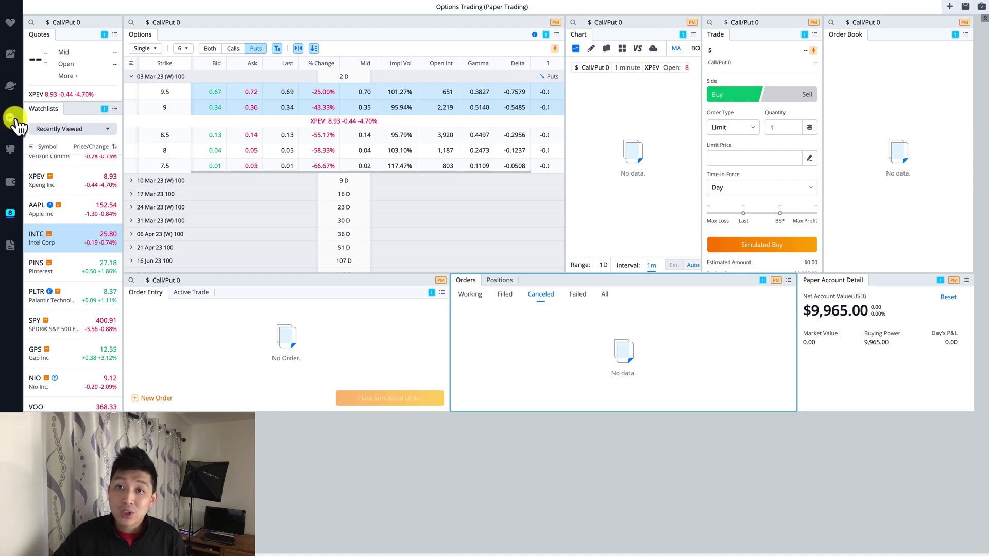
Open the Screeners page listing 321 US stocks filtered by market cap and ROE.
{"action": "left_click", "coordinate": [12, 118]}
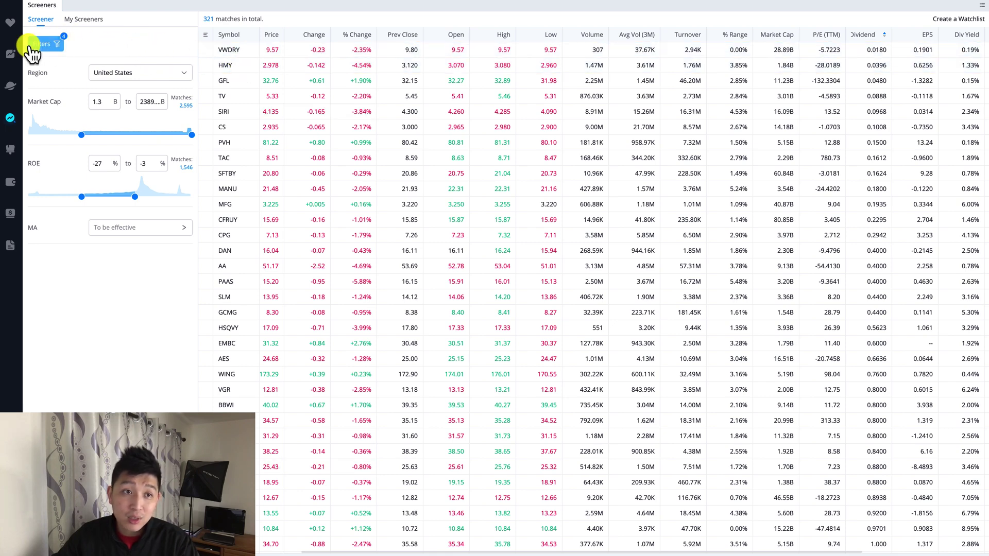
Uncheck the Market Cap, ROE and MA filters, leaving only Region (United States).
{"action": "left_click", "coordinate": [49, 50]}
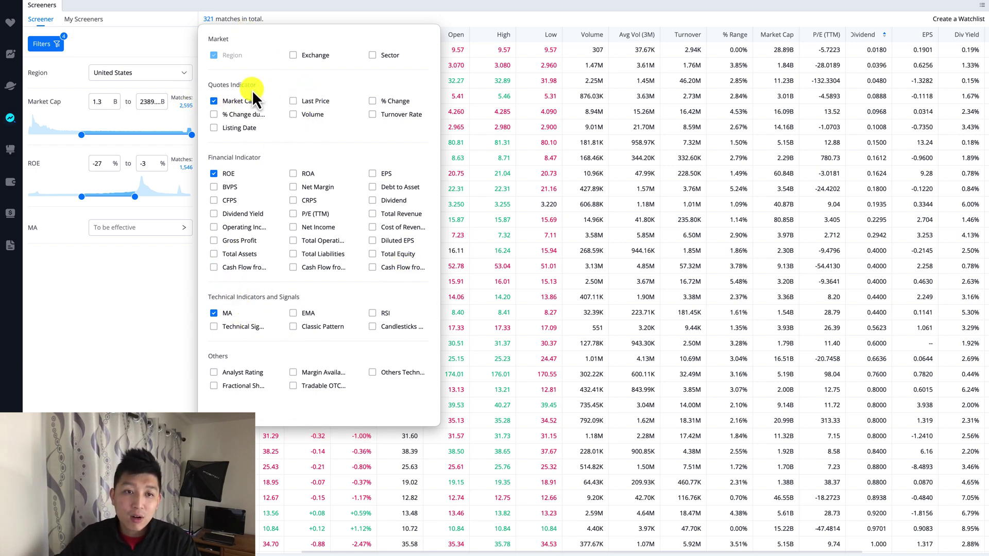
{"action": "left_click", "coordinate": [242, 103]}
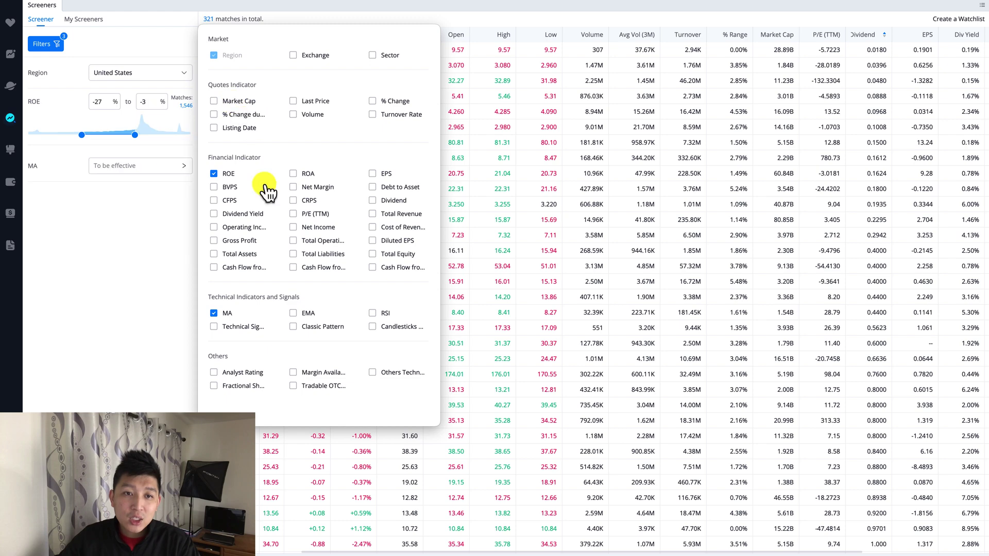
{"action": "left_click", "coordinate": [221, 175]}
{"action": "left_click", "coordinate": [227, 314]}
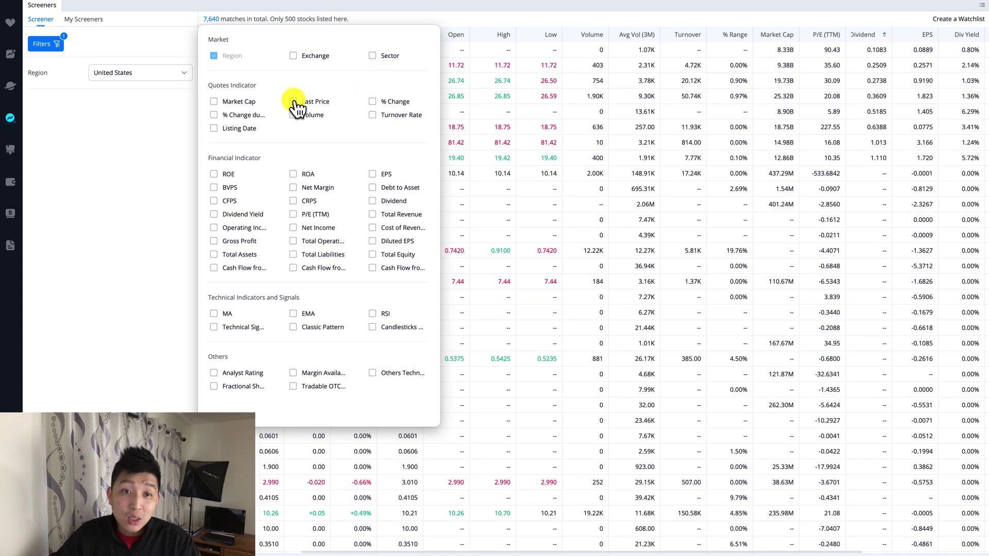
Check the Last Price (28–63) and Dividend Yield (5%–8%) screener filters.
{"action": "left_click", "coordinate": [330, 102]}
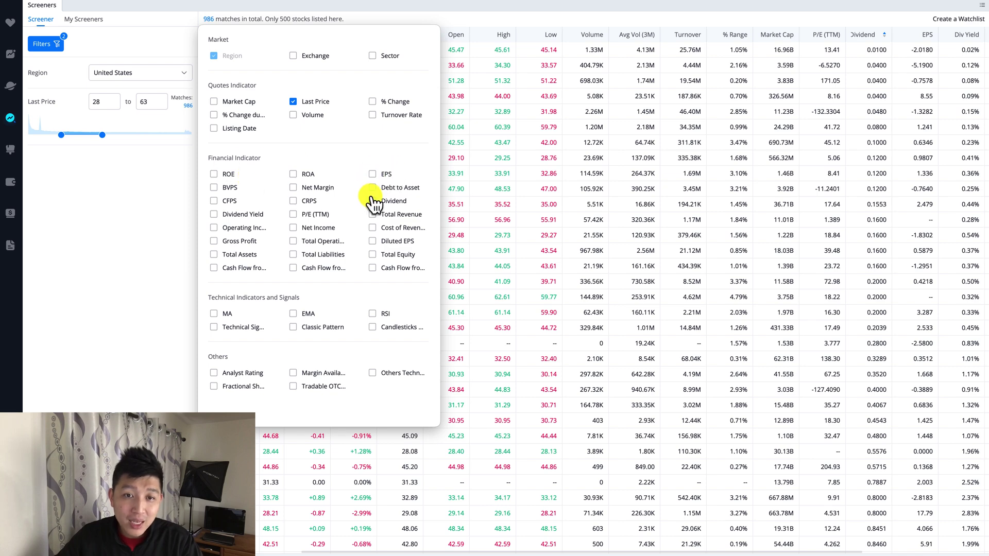
{"action": "left_click", "coordinate": [233, 215]}
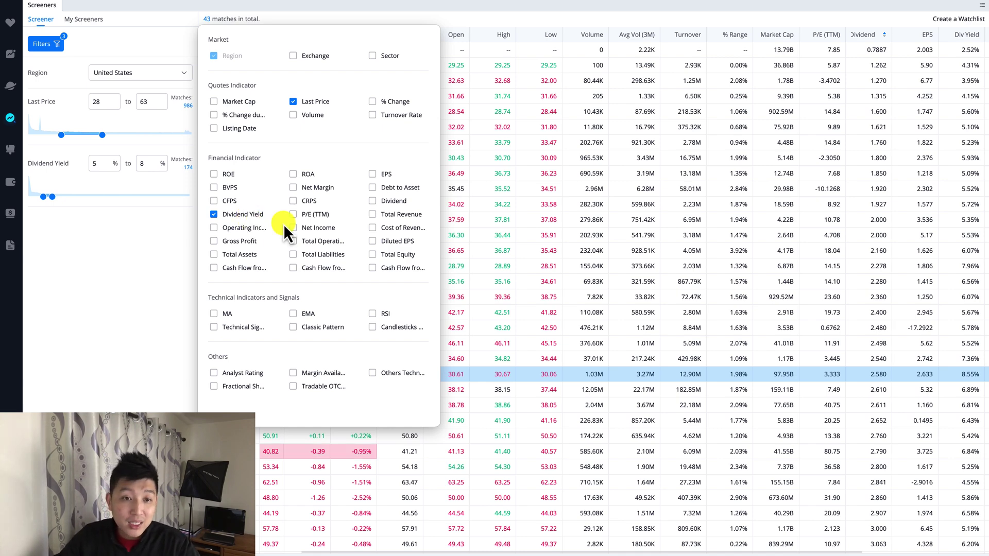
Check Operating Cash Flow, Net Income and Market Cap filters, then close the filter list.
{"action": "left_click", "coordinate": [262, 268]}
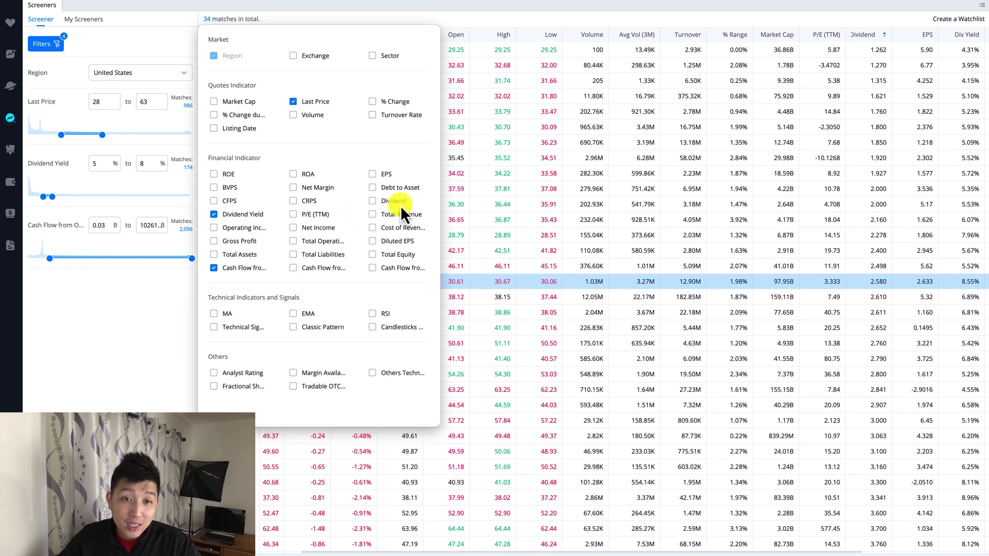
{"action": "left_click", "coordinate": [325, 228]}
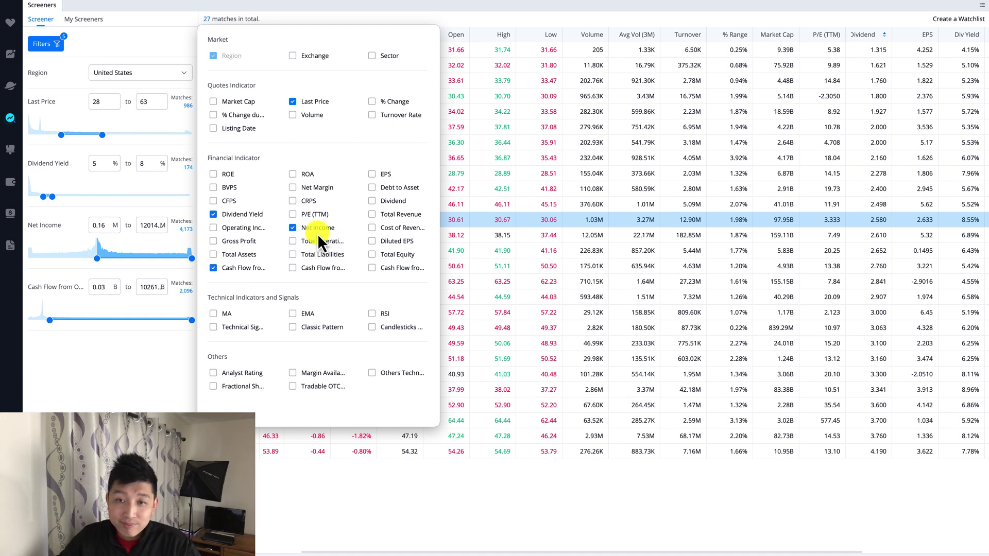
{"action": "left_click", "coordinate": [232, 101]}
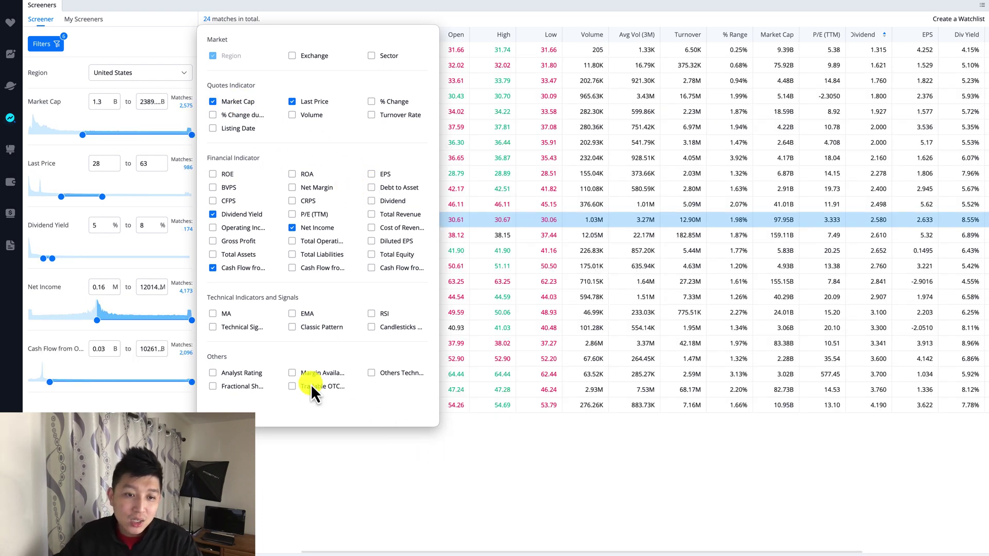
{"action": "left_click", "coordinate": [146, 94]}
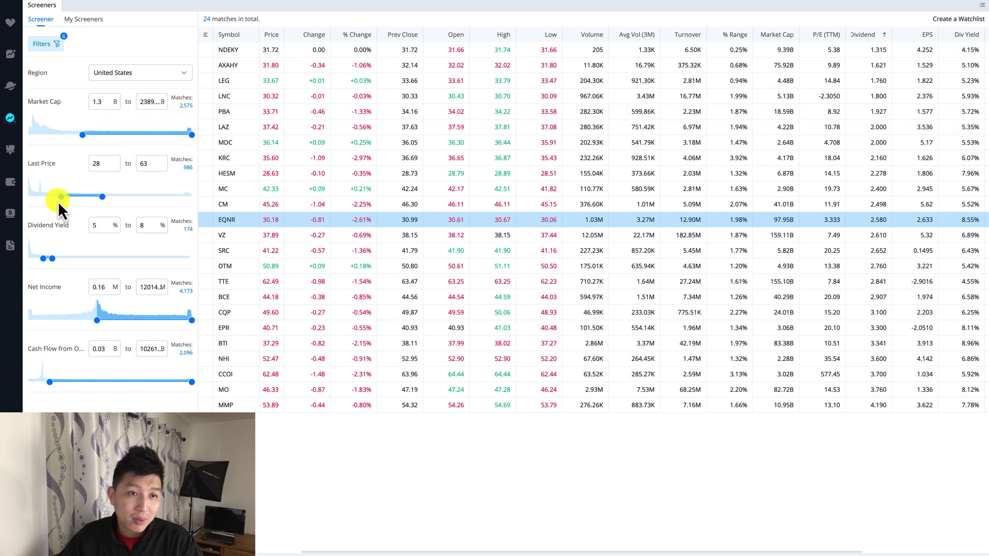
Drag the sliders: Last Price 20–65, dividend yield max 8%, higher Net Income and cash flow minimums.
{"action": "left_click_drag", "start_coordinate": [62, 196], "coordinate": [105, 199]}
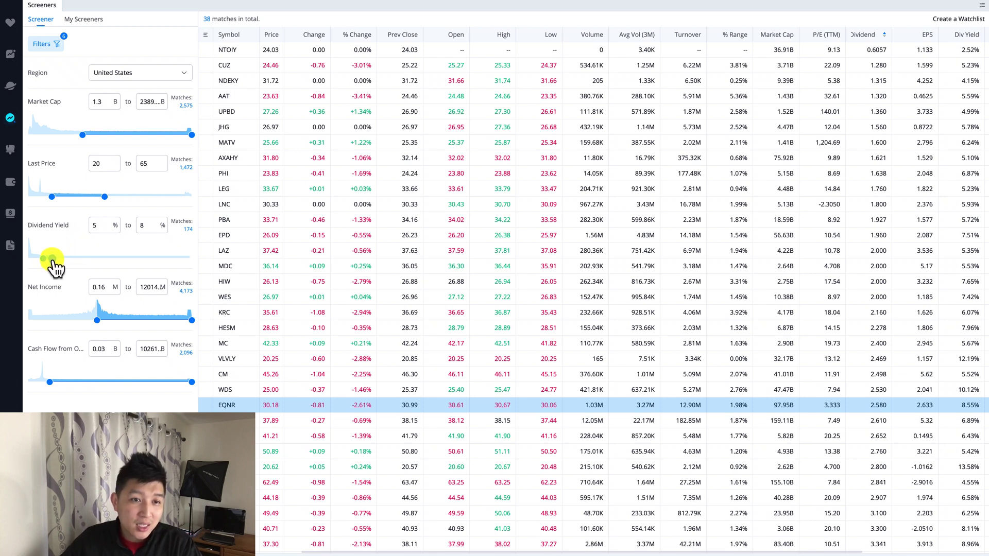
{"action": "left_click_drag", "start_coordinate": [52, 260], "coordinate": [49, 259]}
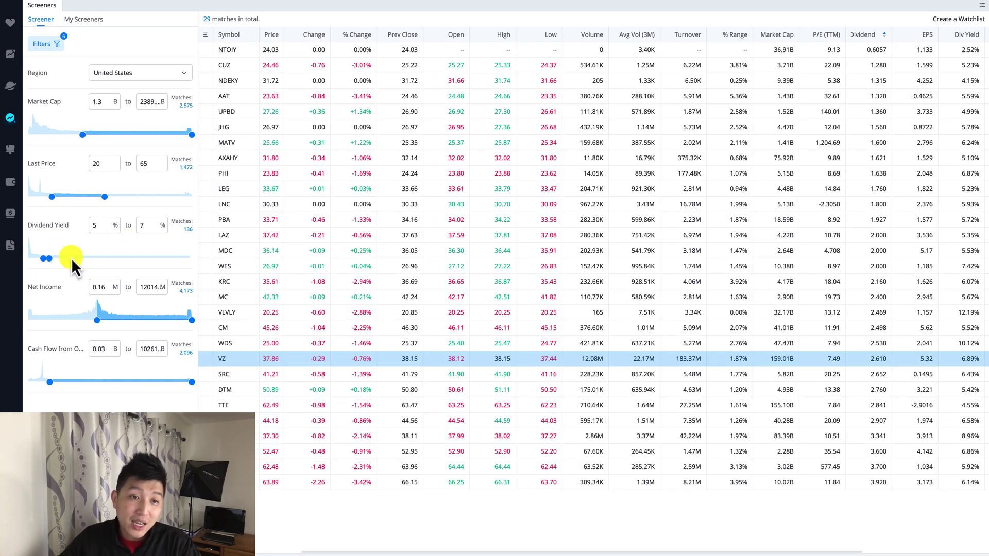
{"action": "left_click_drag", "start_coordinate": [51, 259], "coordinate": [146, 259]}
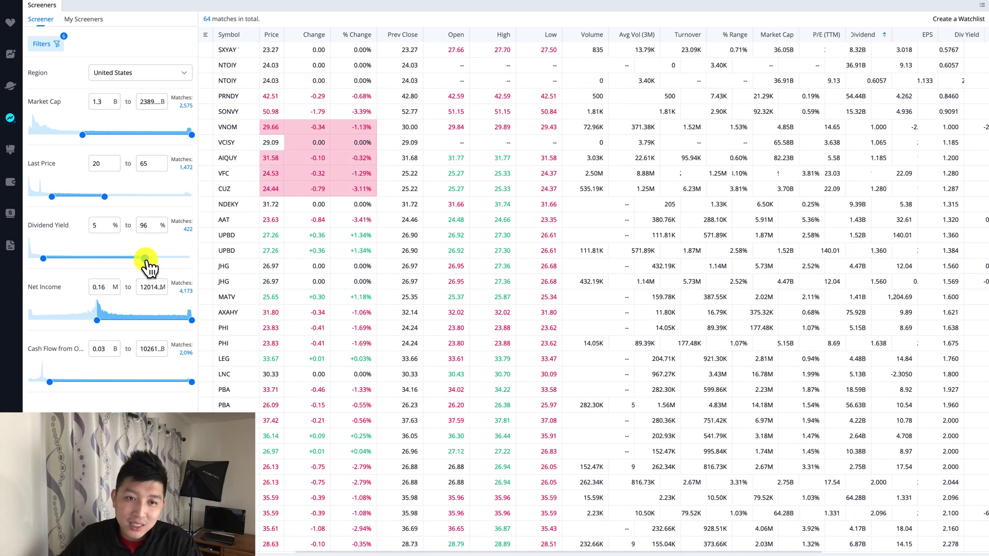
{"action": "left_click_drag", "start_coordinate": [147, 260], "coordinate": [55, 259]}
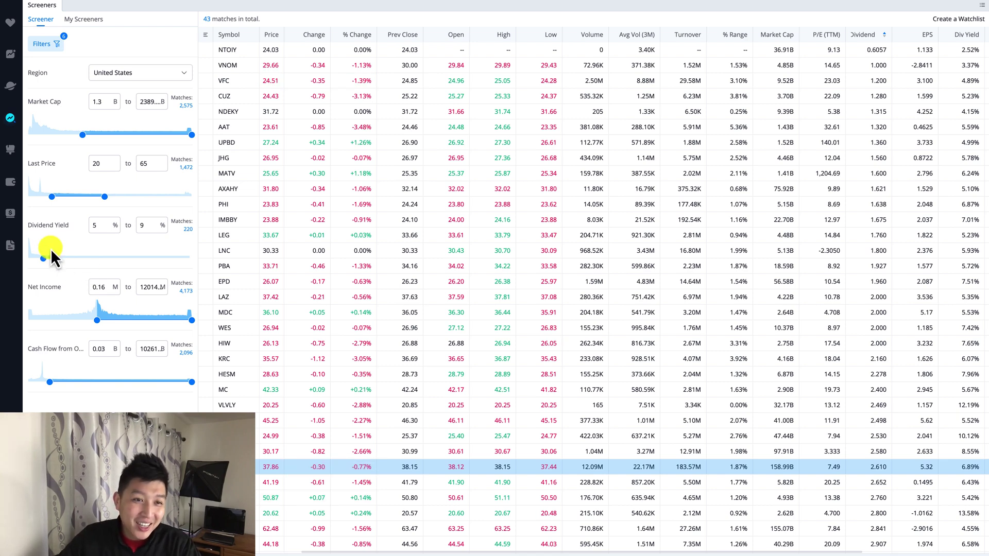
{"action": "left_click_drag", "start_coordinate": [55, 258], "coordinate": [52, 259]}
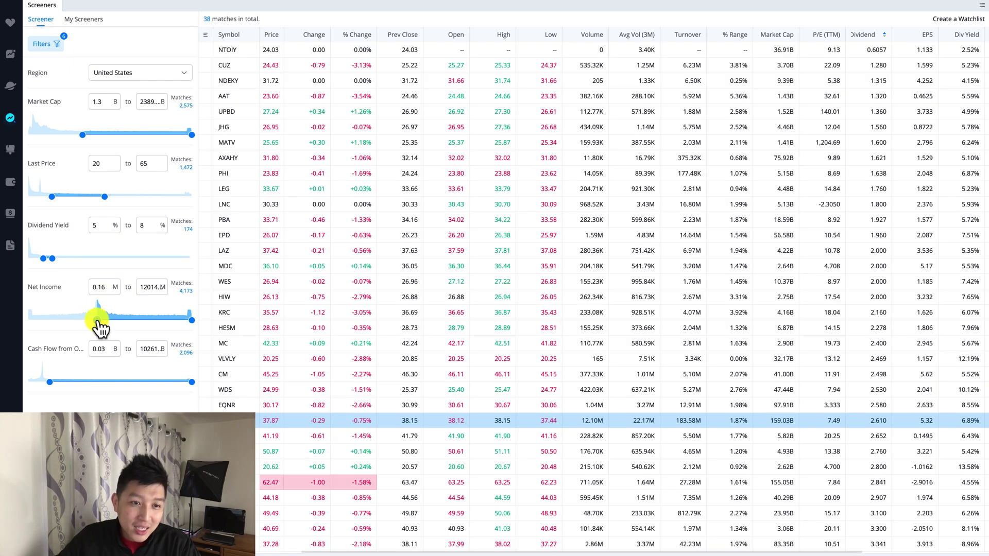
{"action": "left_click_drag", "start_coordinate": [101, 323], "coordinate": [99, 324]}
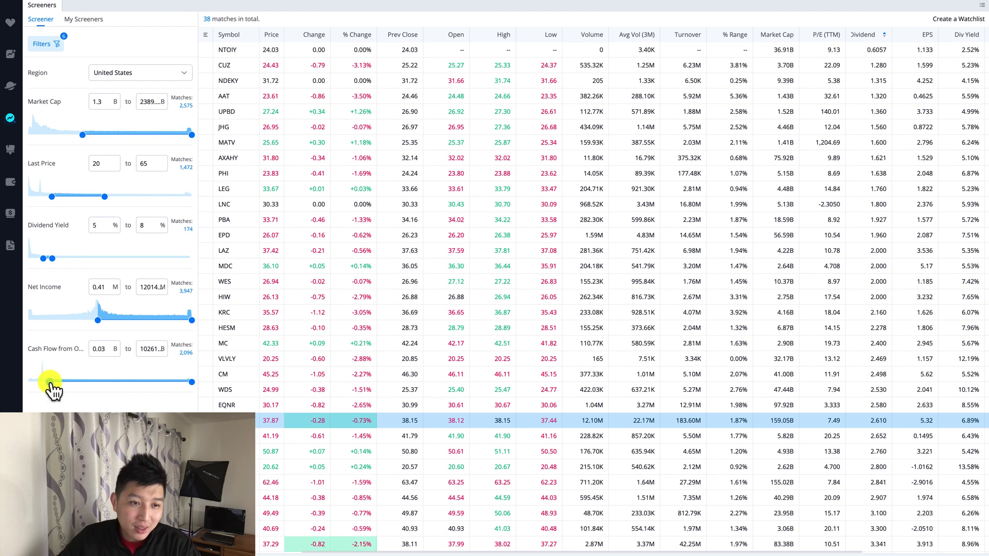
{"action": "mouse_move", "coordinate": [50, 383]}
{"action": "left_mouse_down"}
{"action": "mouse_move", "coordinate": [41, 382]}
{"action": "mouse_move", "coordinate": [56, 383]}
{"action": "left_mouse_up"}
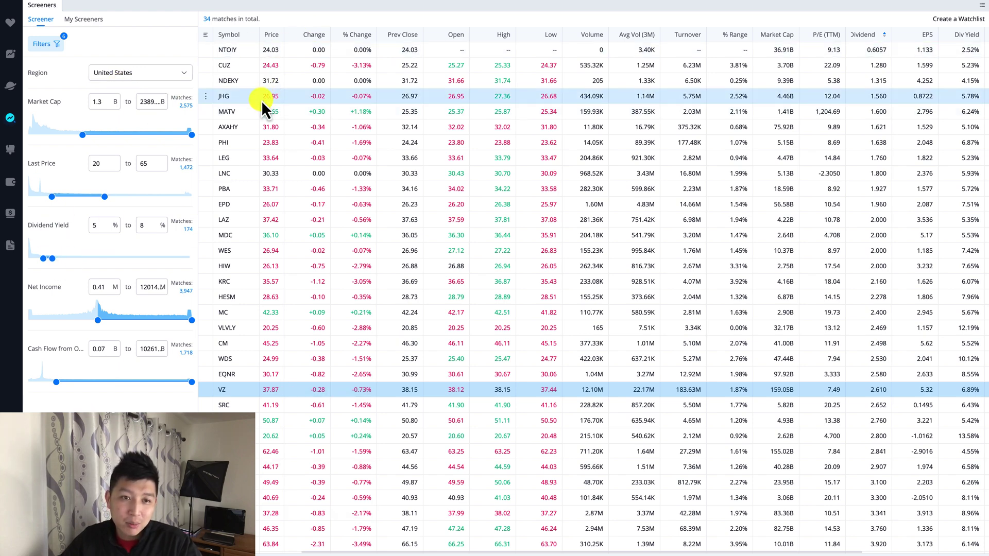
{"action": "scroll", "coordinate": [264, 65], "scroll_direction": "left", "scroll_amount": 3}
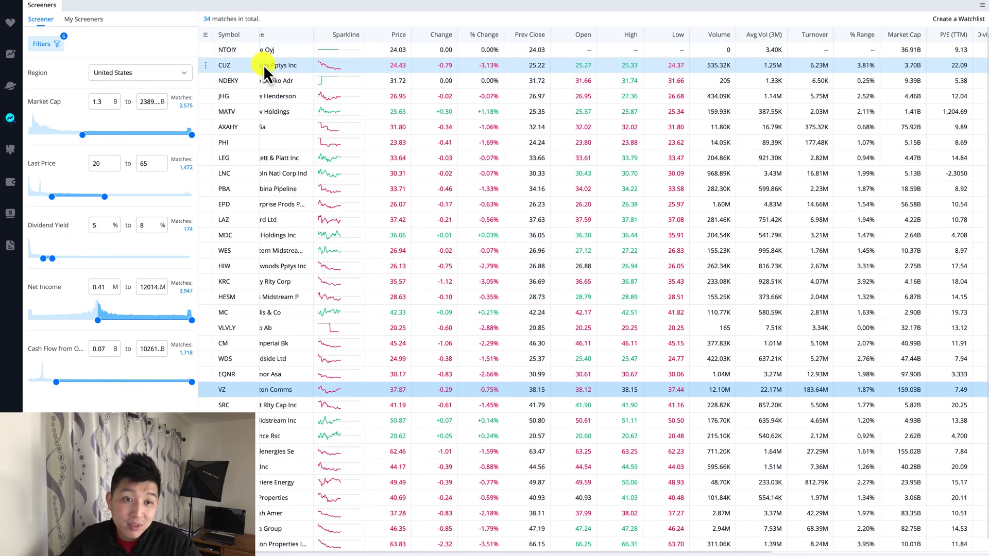
{"action": "scroll", "coordinate": [264, 65], "scroll_direction": "left", "scroll_amount": 2}
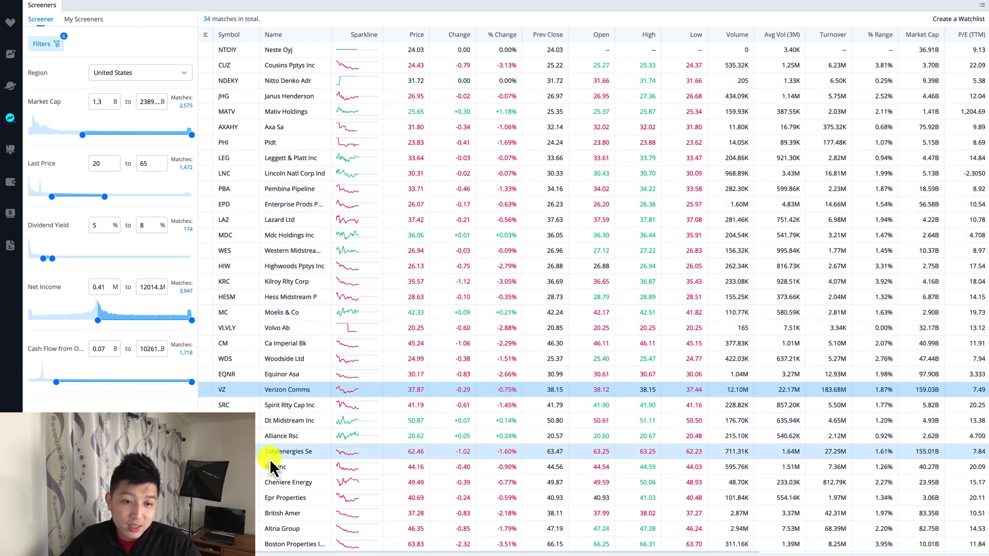
{"action": "scroll", "coordinate": [292, 471], "scroll_direction": "down", "scroll_amount": 1}
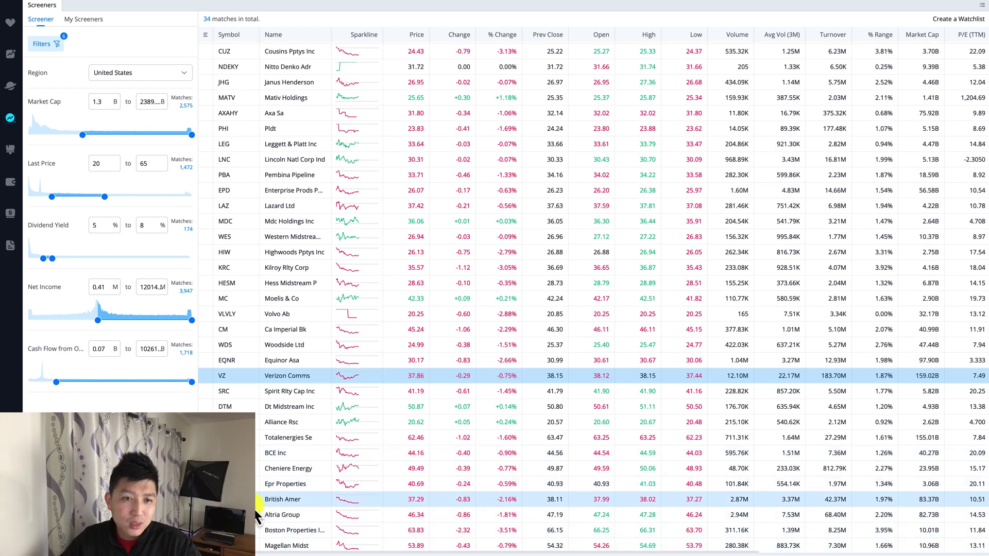
{"action": "scroll", "coordinate": [264, 360], "scroll_direction": "up", "scroll_amount": 1}
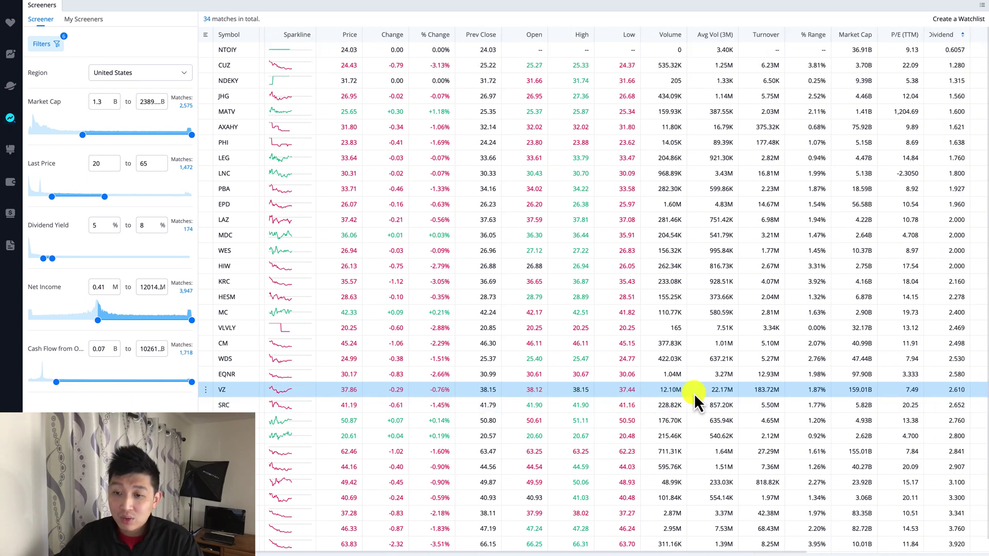
{"action": "scroll", "coordinate": [694, 393], "scroll_direction": "right", "scroll_amount": 3}
{"action": "scroll", "coordinate": [688, 400], "scroll_direction": "right", "scroll_amount": 1}
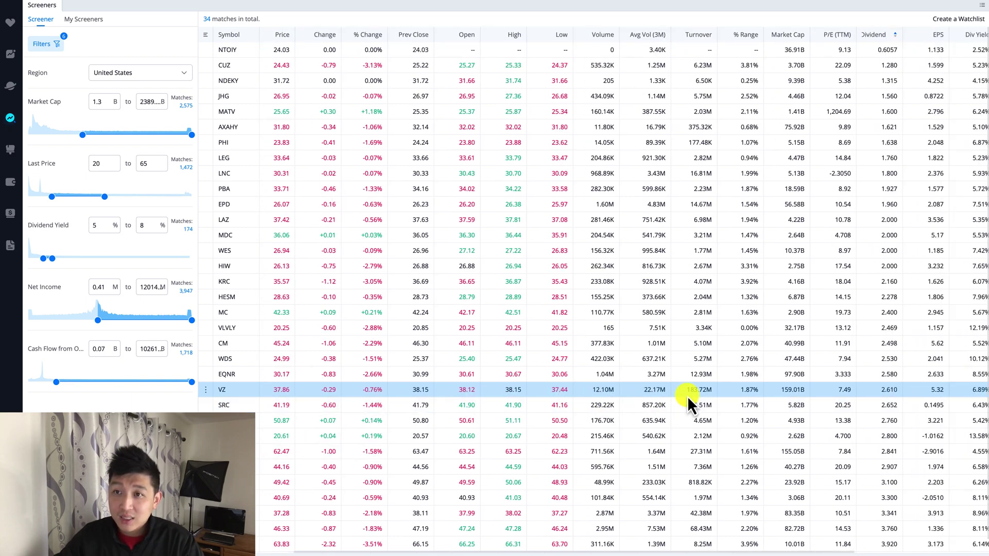
{"action": "scroll", "coordinate": [689, 396], "scroll_direction": "right", "scroll_amount": 2}
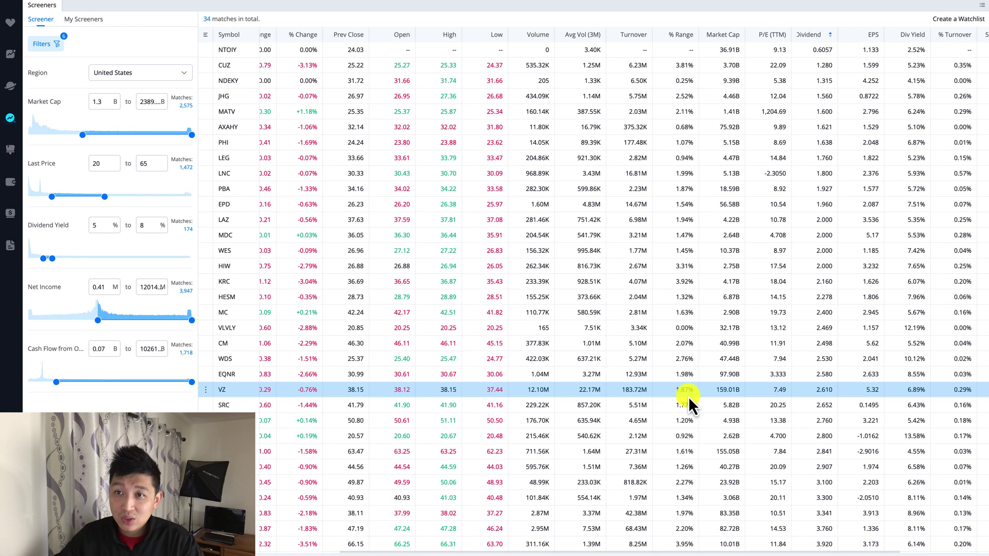
{"action": "scroll", "coordinate": [689, 396], "scroll_direction": "right", "scroll_amount": 3}
{"action": "scroll", "coordinate": [691, 397], "scroll_direction": "right", "scroll_amount": 1}
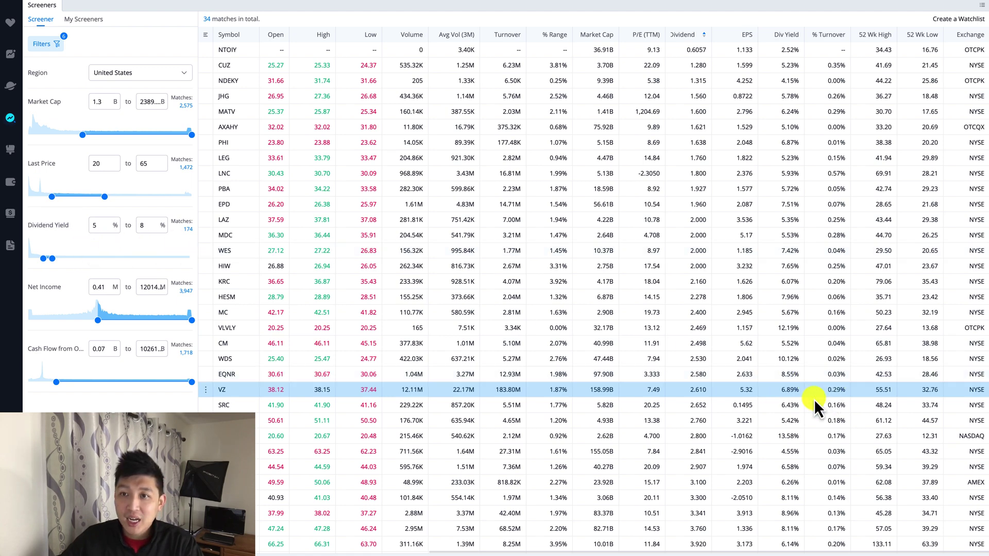
Sort the 34 results by the Div Yield column, lowest yield first.
{"action": "left_click", "coordinate": [782, 35]}
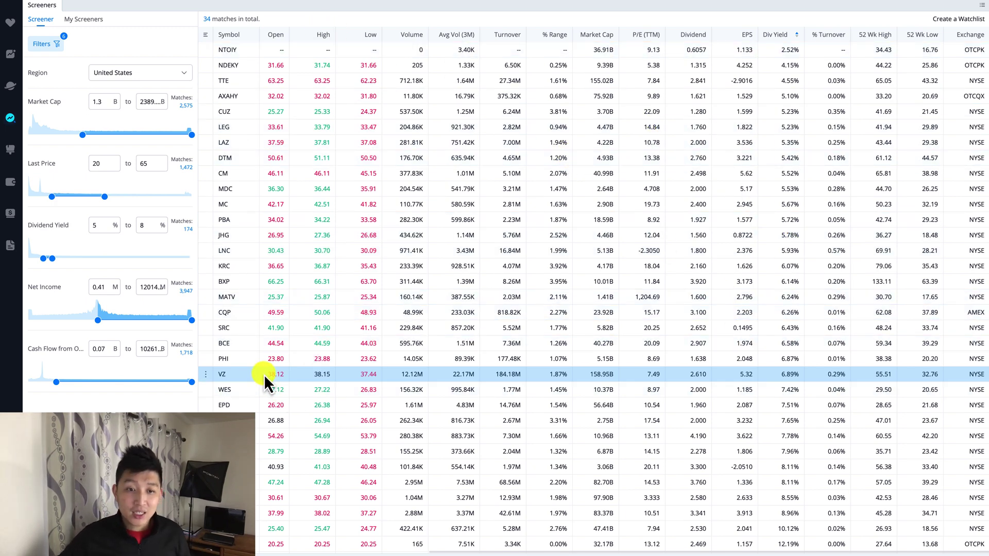
{"action": "scroll", "coordinate": [264, 375], "scroll_direction": "left", "scroll_amount": 6}
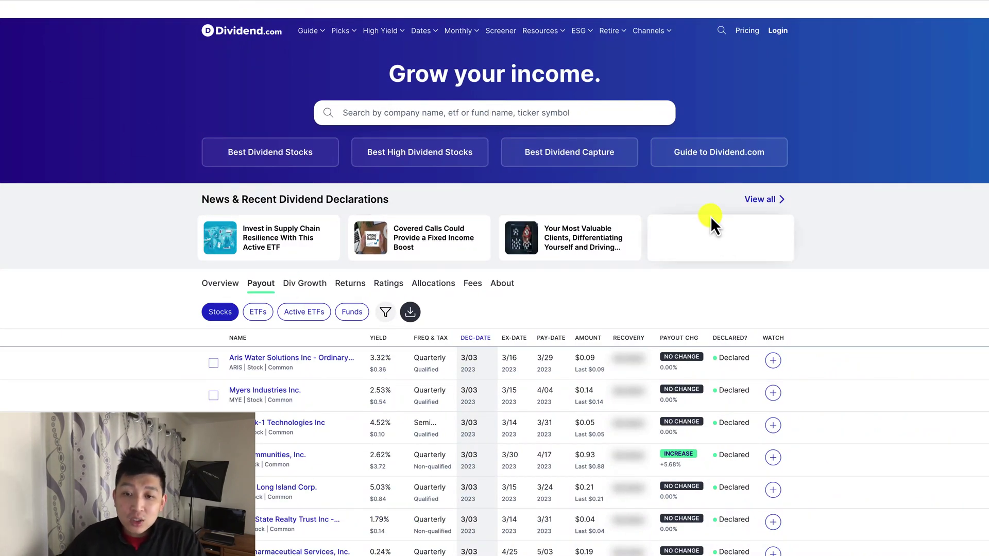
Search Dividend.com for 'Vz' and open Verizon Communications' dividend page to review its data.
{"action": "left_click", "coordinate": [398, 112]}
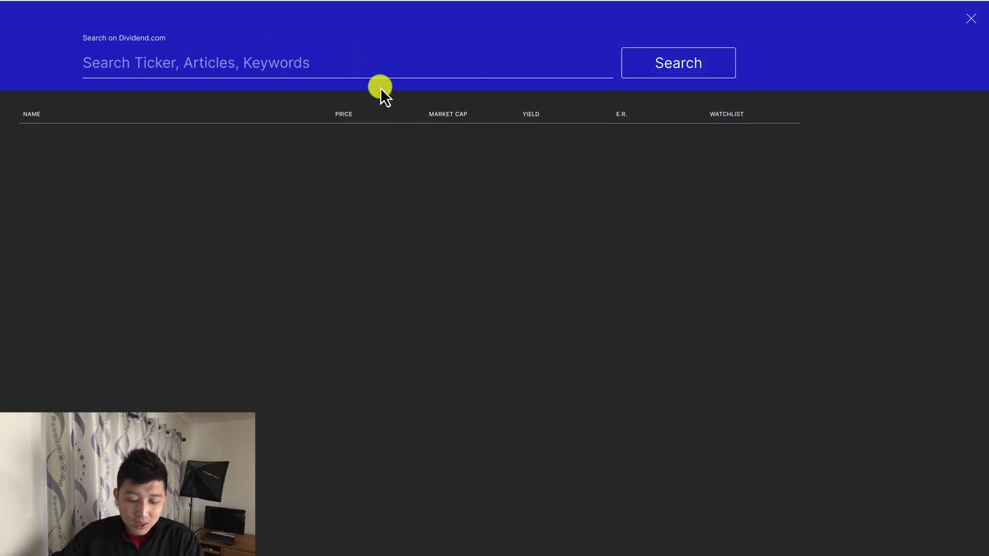
{"action": "type", "text": "Vz"}
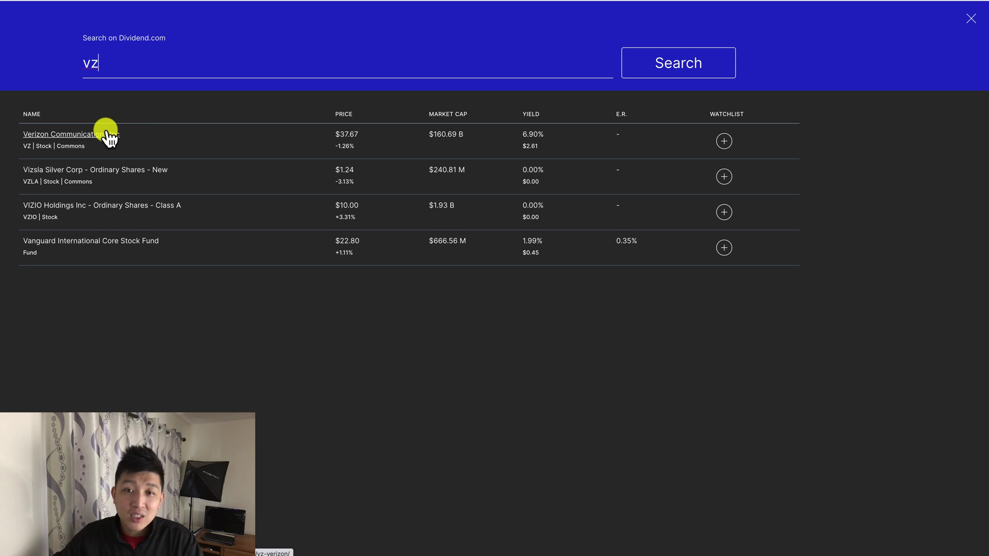
{"action": "left_click", "coordinate": [135, 137]}
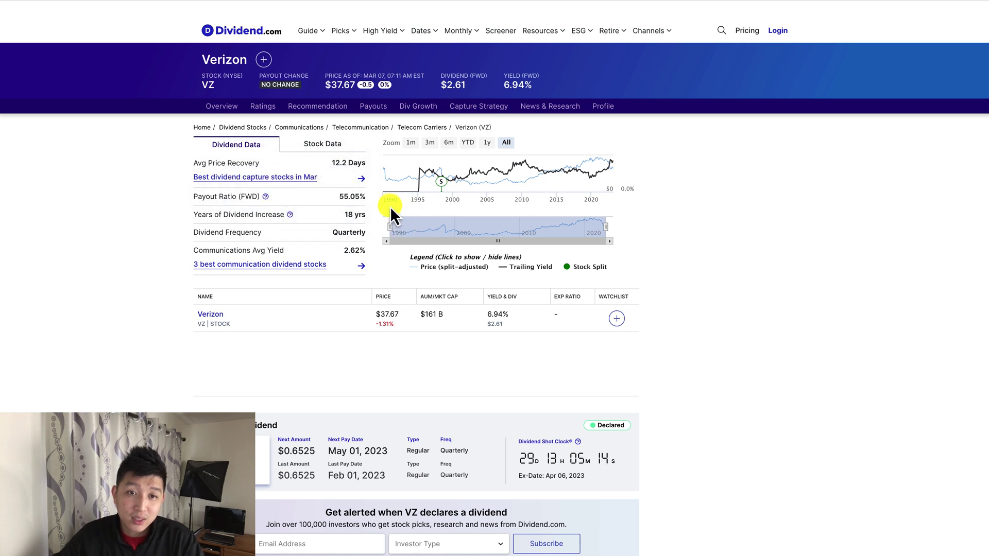
{"action": "scroll", "coordinate": [386, 207], "scroll_direction": "down", "scroll_amount": 1}
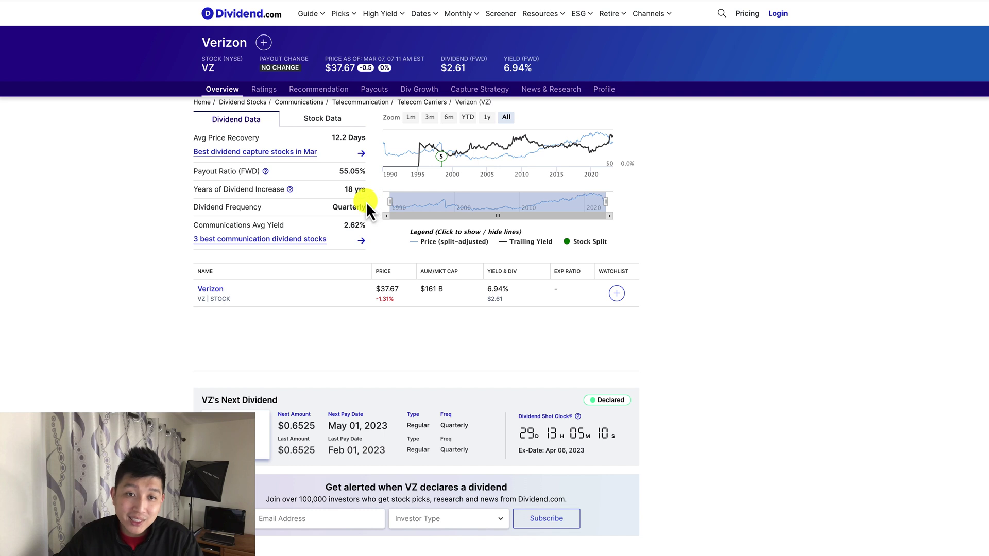
{"action": "scroll", "coordinate": [366, 202], "scroll_direction": "down", "scroll_amount": 1}
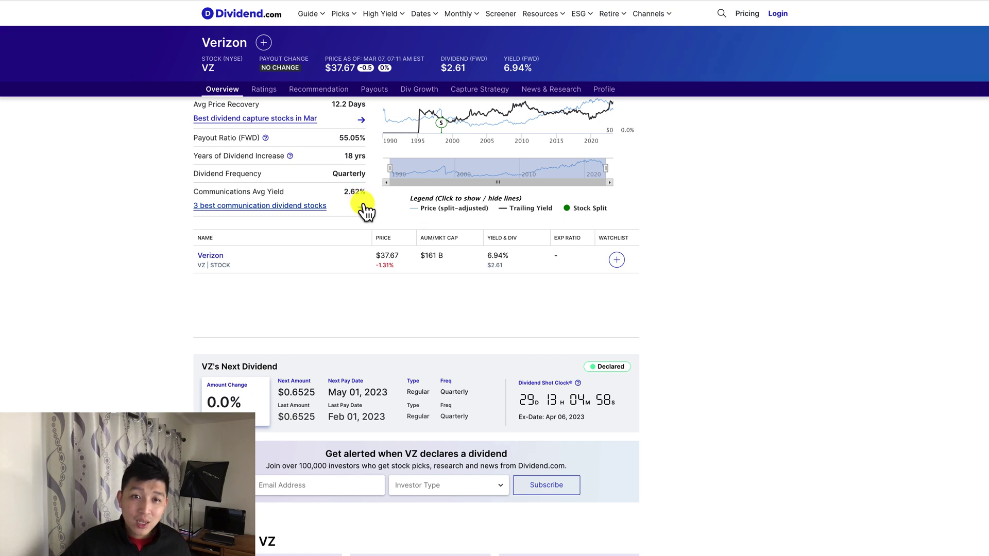
{"action": "scroll", "coordinate": [362, 206], "scroll_direction": "up", "scroll_amount": 1}
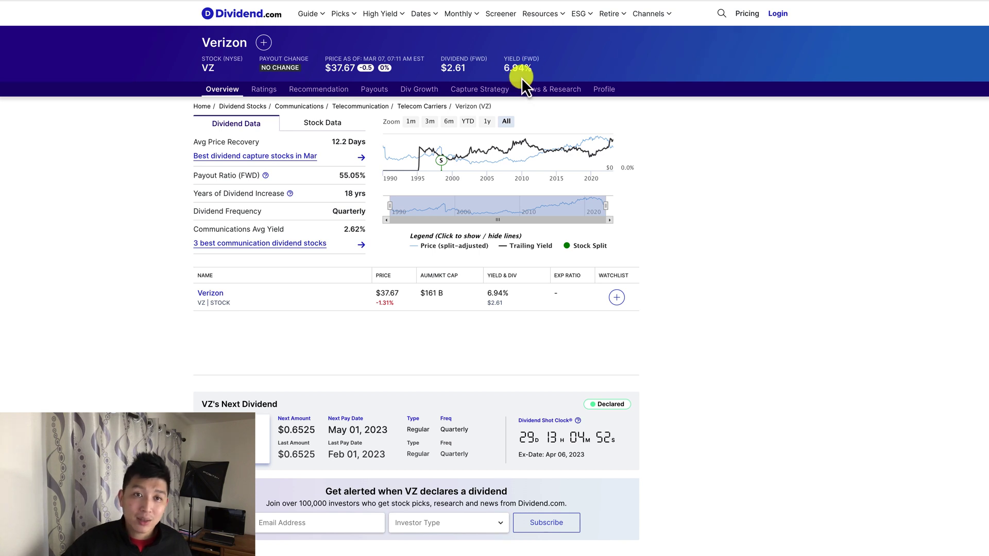
{"action": "scroll", "coordinate": [567, 143], "scroll_direction": "down", "scroll_amount": 1}
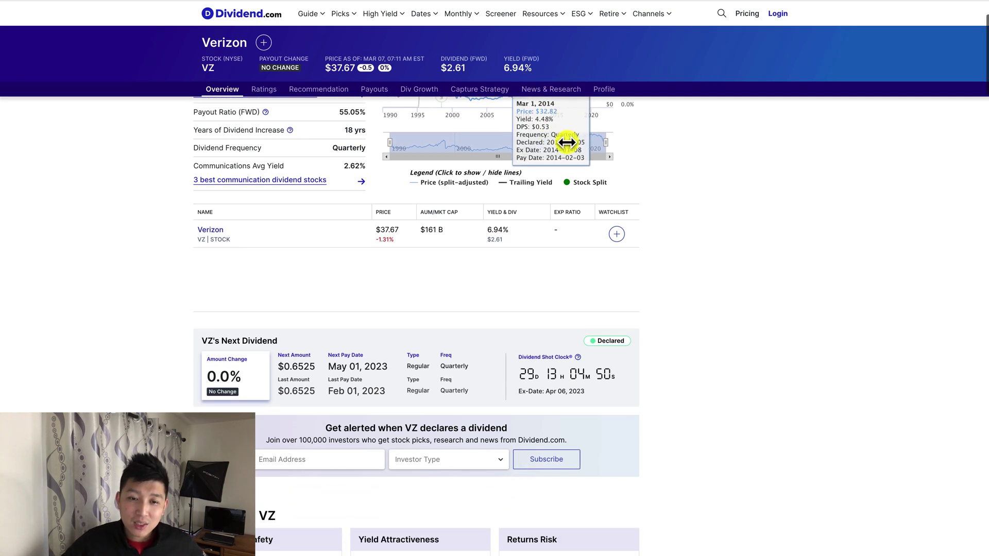
{"action": "scroll", "coordinate": [644, 159], "scroll_direction": "down", "scroll_amount": 1}
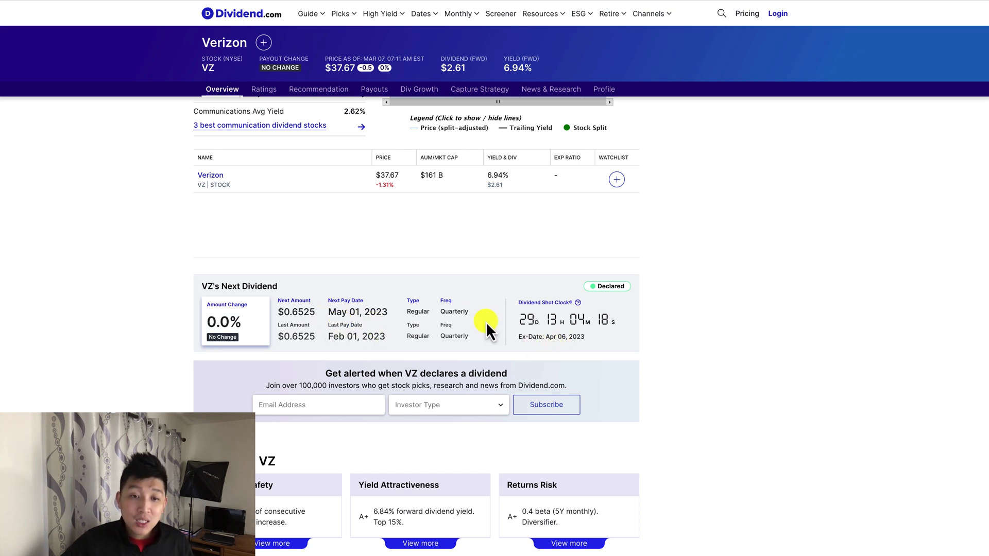
Scroll the VZ page past Ratings and Recommendation down to the Payouts history table.
{"action": "scroll", "coordinate": [472, 322], "scroll_direction": "down", "scroll_amount": 1}
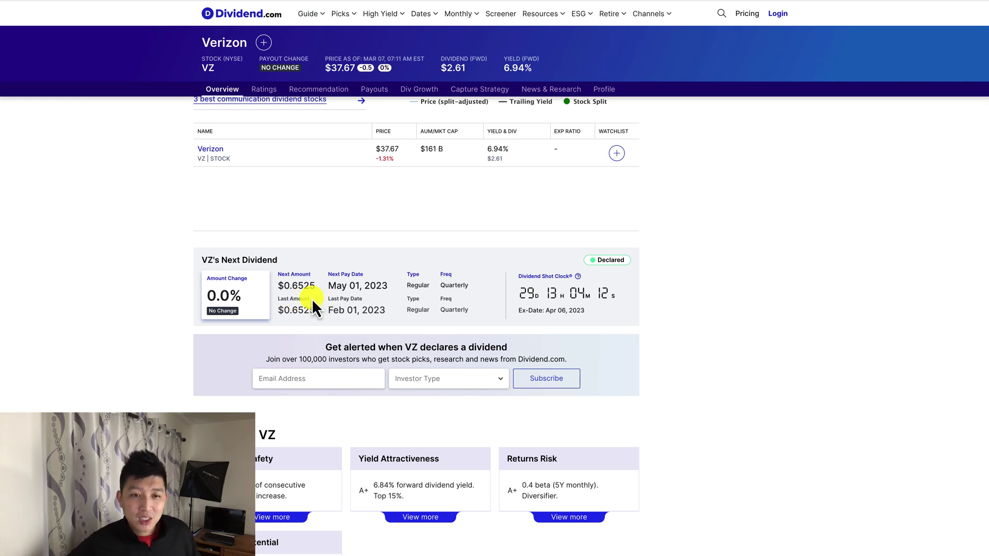
{"action": "scroll", "coordinate": [316, 300], "scroll_direction": "down", "scroll_amount": 1}
{"action": "scroll", "coordinate": [317, 298], "scroll_direction": "down", "scroll_amount": 15}
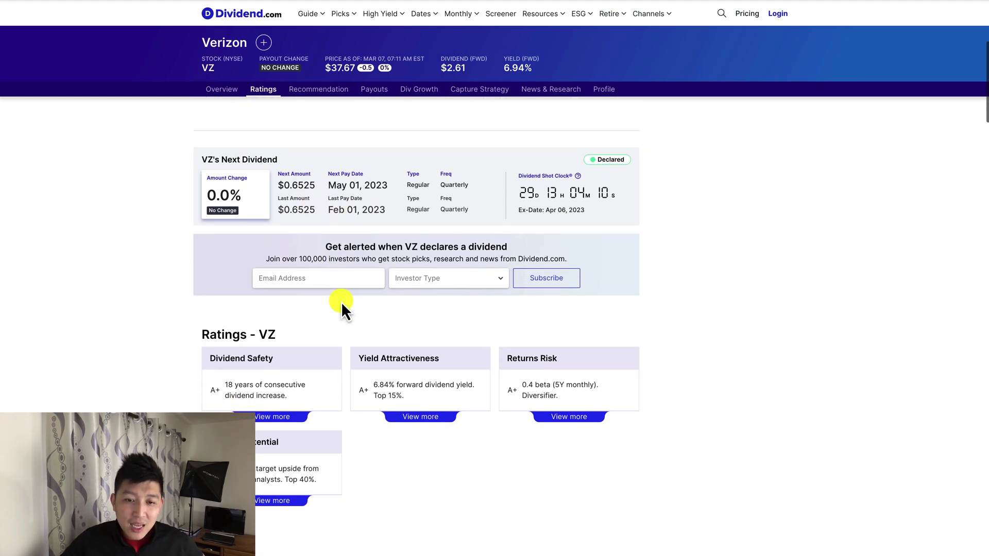
{"action": "scroll", "coordinate": [354, 310], "scroll_direction": "down", "scroll_amount": 3}
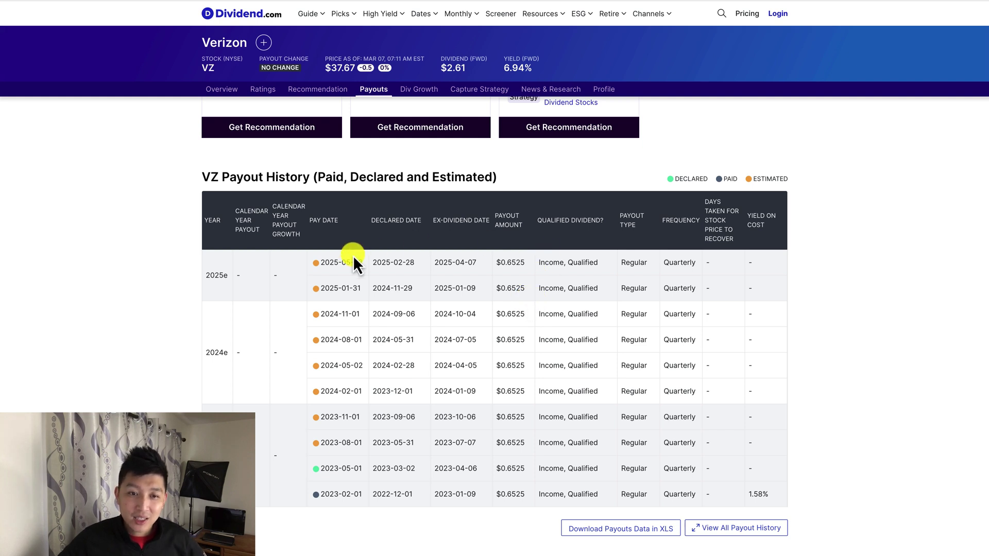
{"action": "scroll", "coordinate": [343, 339], "scroll_direction": "down", "scroll_amount": 1}
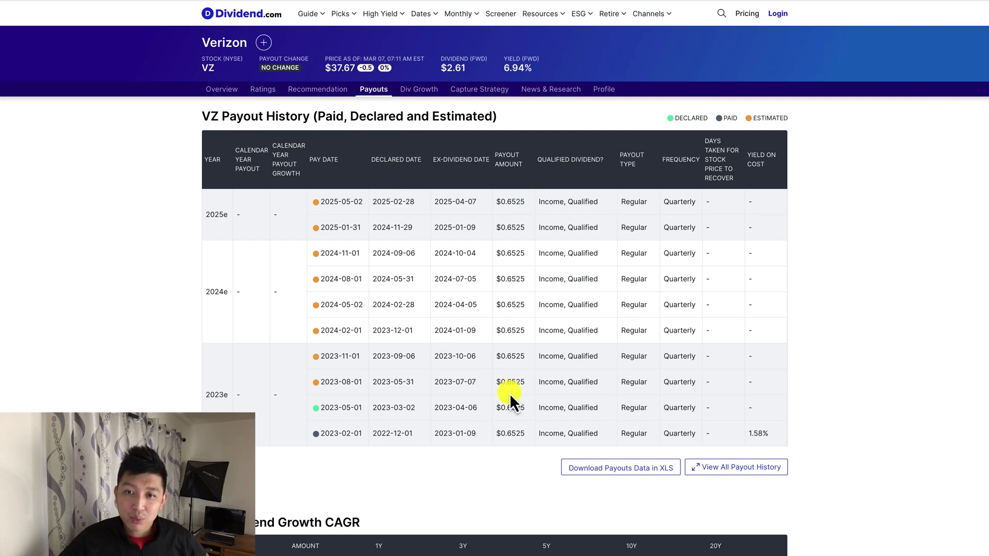
{"action": "scroll", "coordinate": [695, 344], "scroll_direction": "down", "scroll_amount": 1}
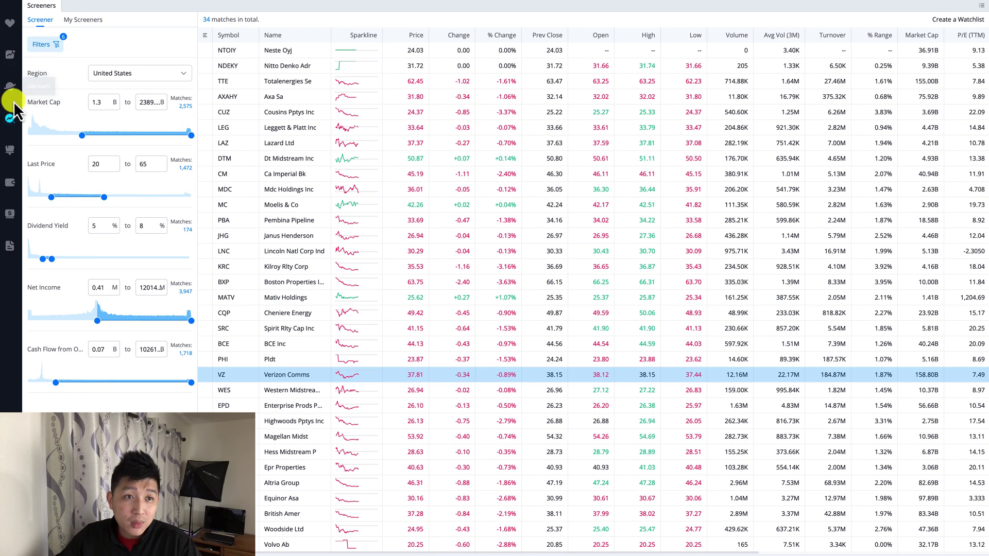
Switch to the Stocks chart view with AT&T's quote and buy ticket, then open the quotes panel menu.
{"action": "left_click", "coordinate": [11, 56]}
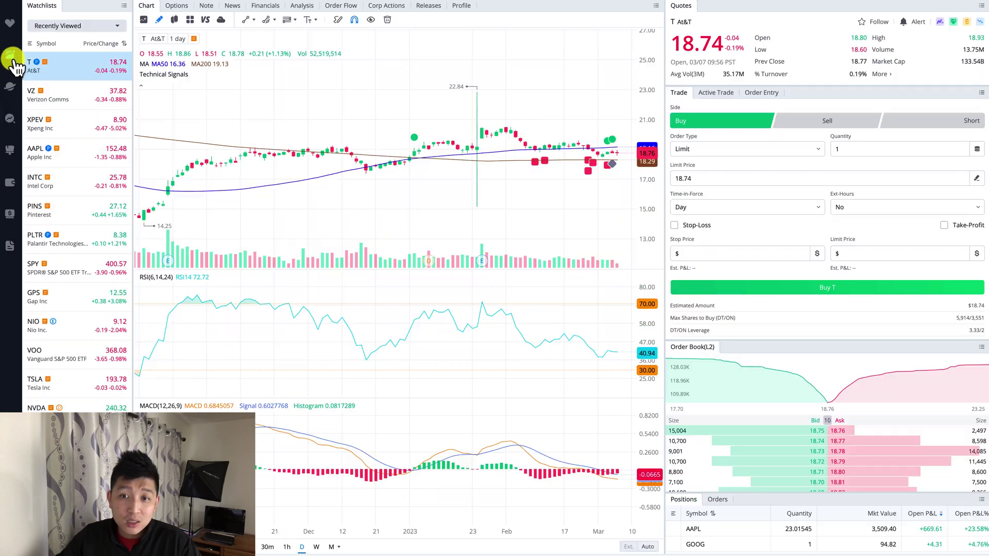
{"action": "left_click", "coordinate": [982, 7]}
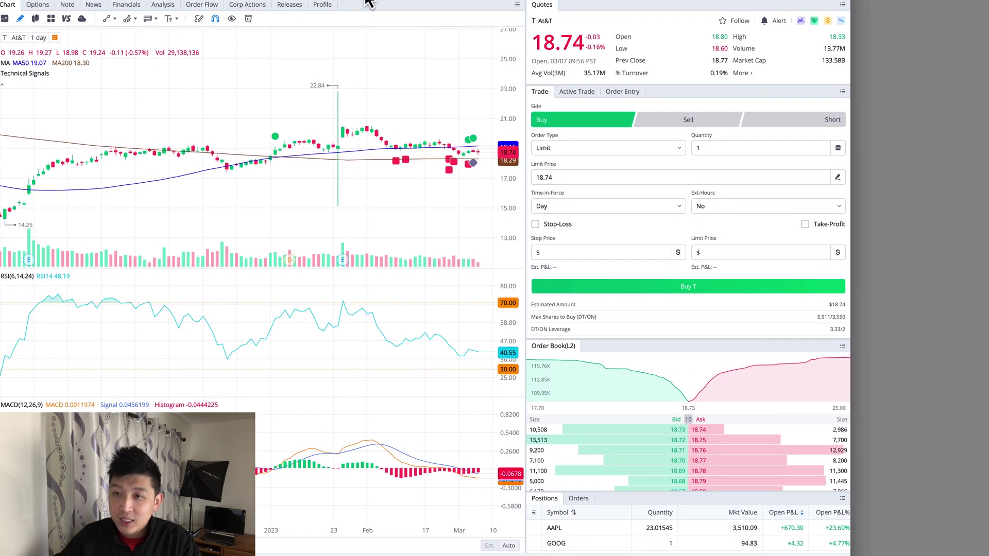
{"action": "left_click", "coordinate": [841, 6]}
{"action": "mouse_move", "coordinate": [880, 45]}
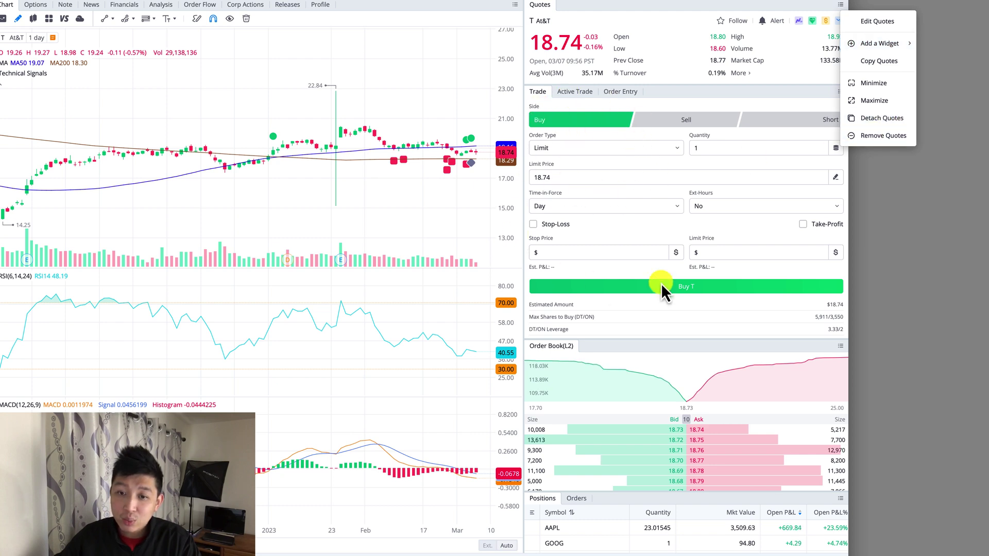
{"action": "mouse_move", "coordinate": [914, 43]}
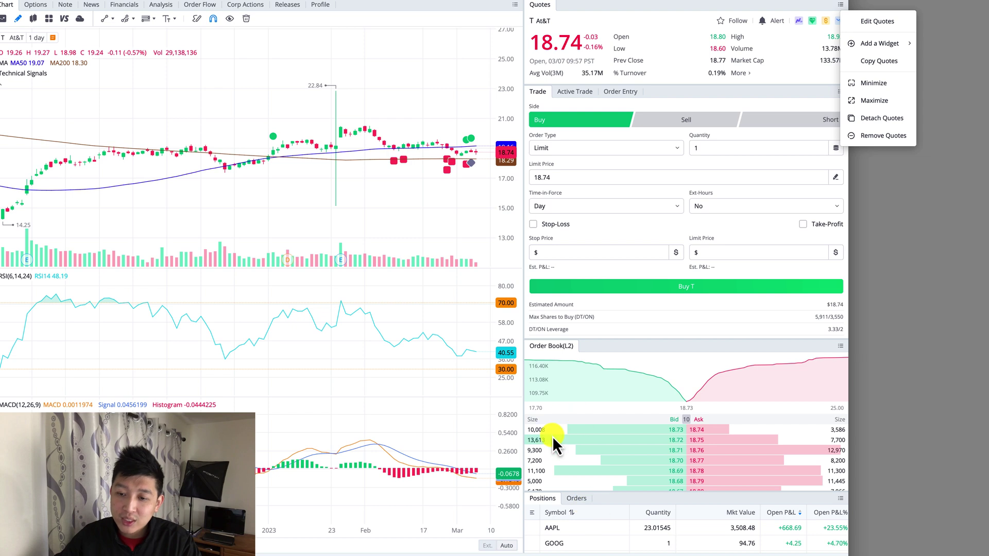
{"action": "left_click", "coordinate": [296, 2]}
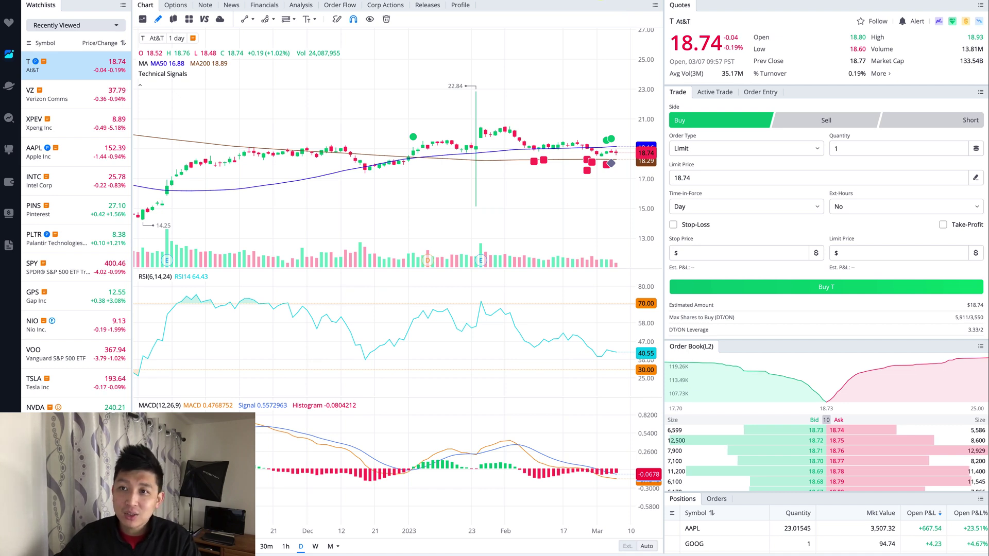
Search for 'VZ' and load Verizon Comms, quoted at 37.81, into the chart and buy ticket.
{"action": "left_click", "coordinate": [604, 2]}
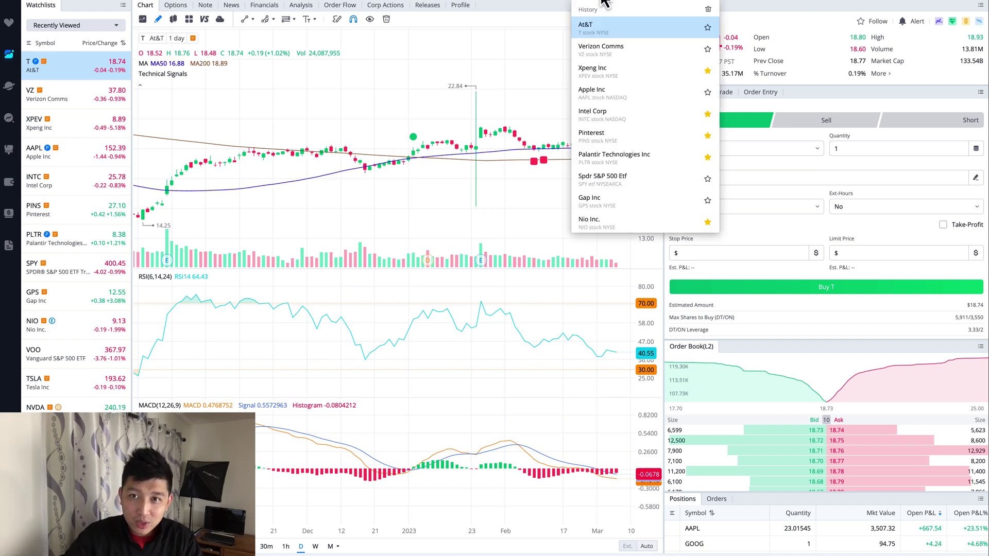
{"action": "type", "text": "VZ"}
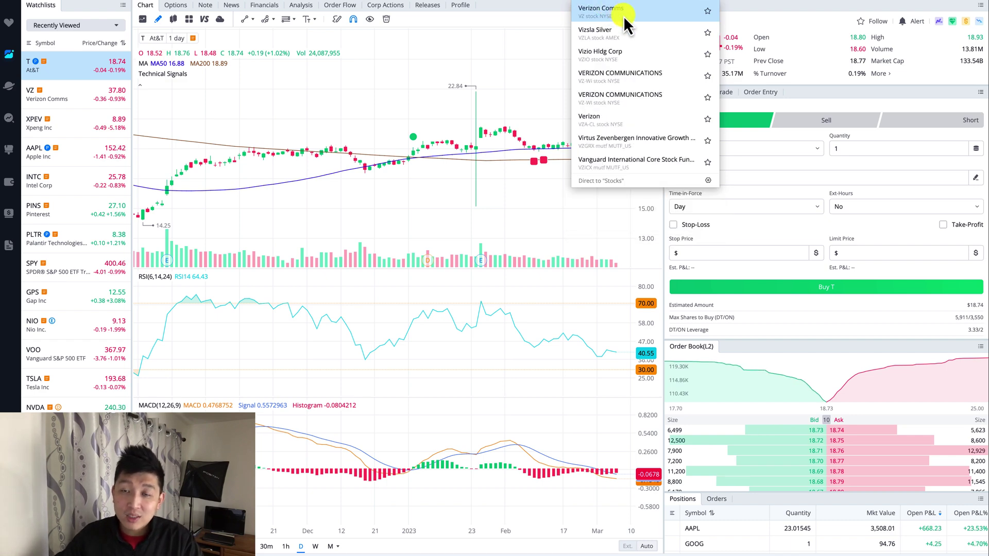
{"action": "left_click", "coordinate": [623, 14]}
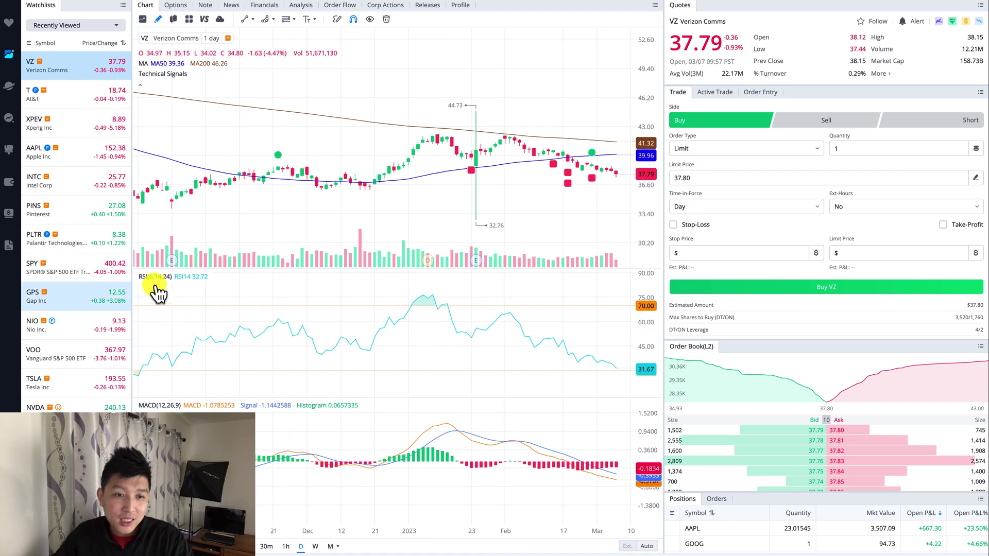
{"action": "mouse_move", "coordinate": [199, 410]}
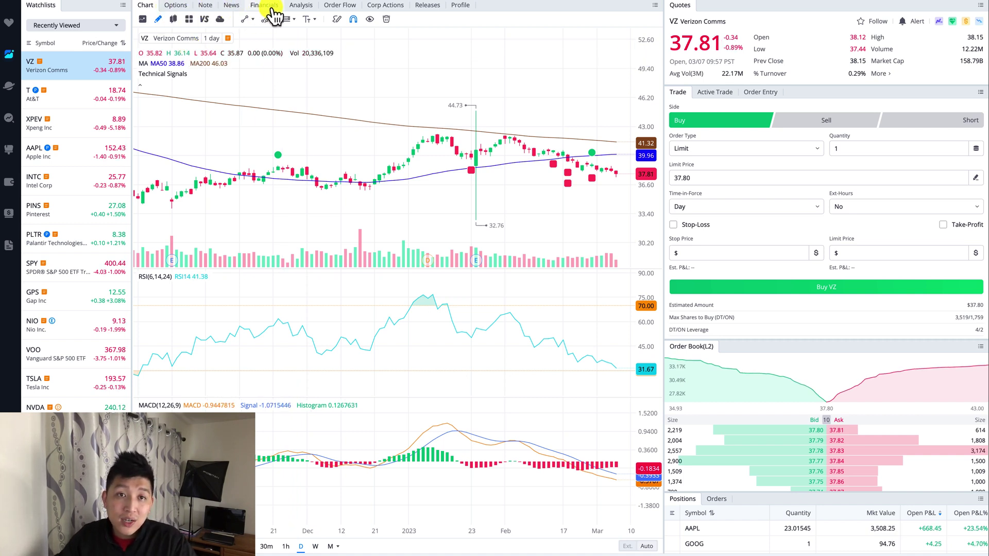
Check Verizon's past dividend payments under Corp Actions, then return to the price chart.
{"action": "left_click", "coordinate": [392, 7]}
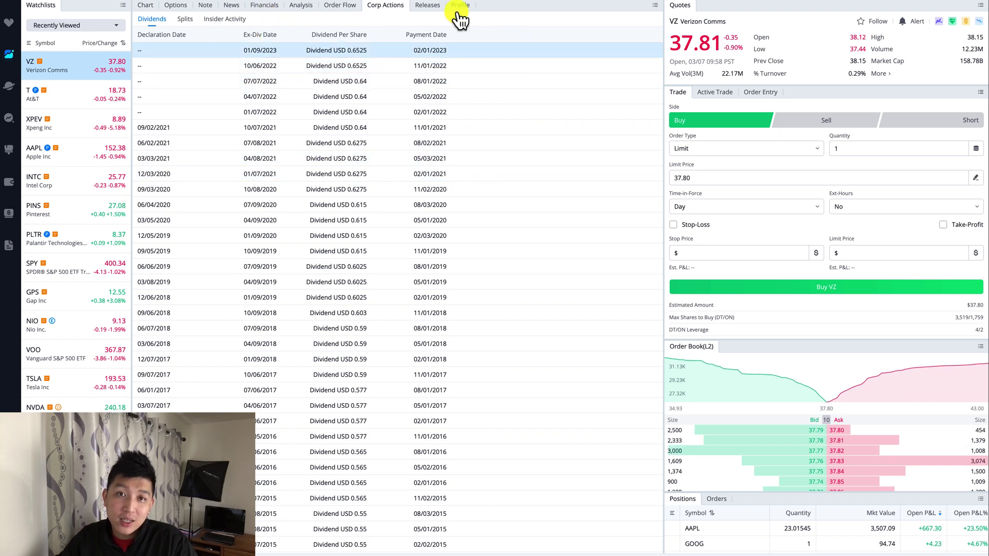
{"action": "left_click", "coordinate": [147, 5]}
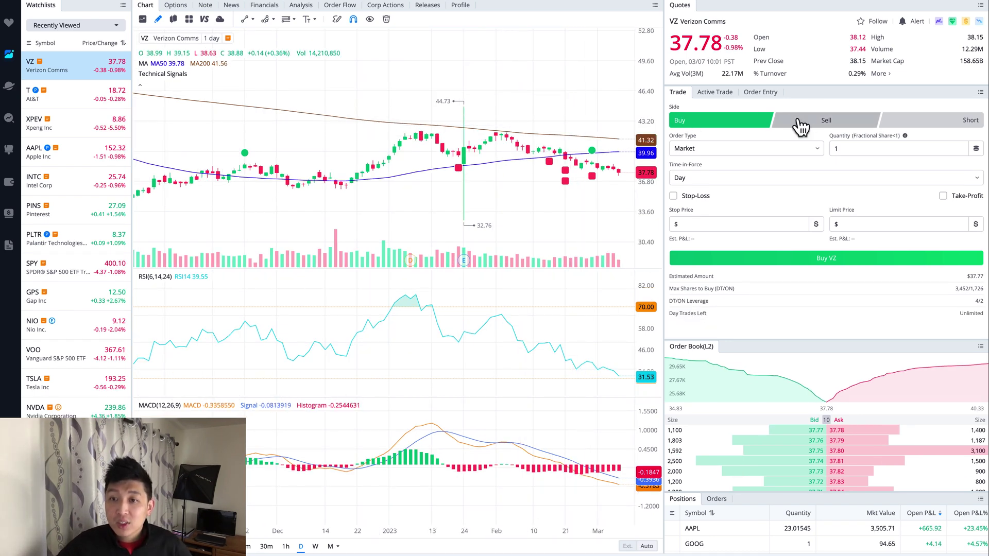
Place and confirm a 1-share Market buy of VZ, then list it under Filled orders.
{"action": "left_click", "coordinate": [759, 153]}
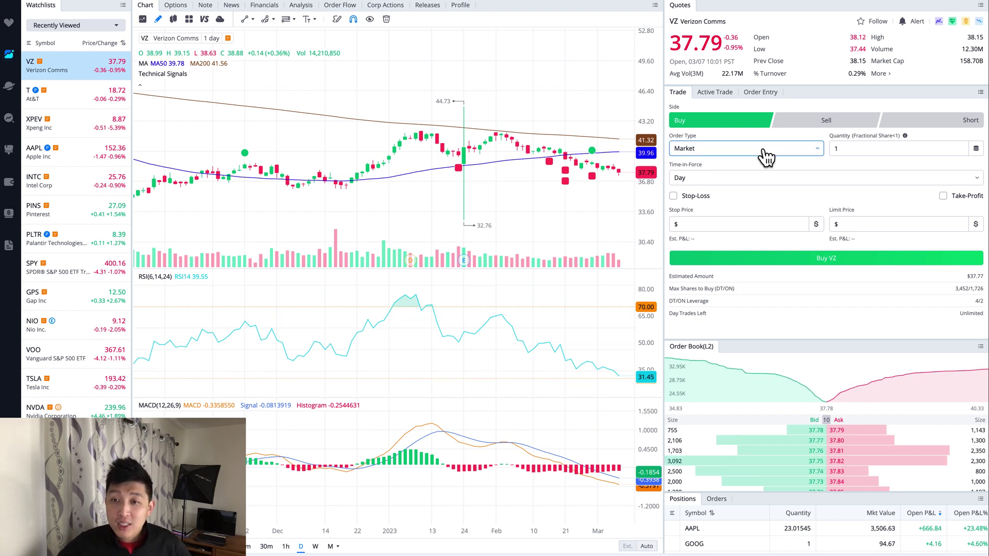
{"action": "left_click", "coordinate": [753, 142]}
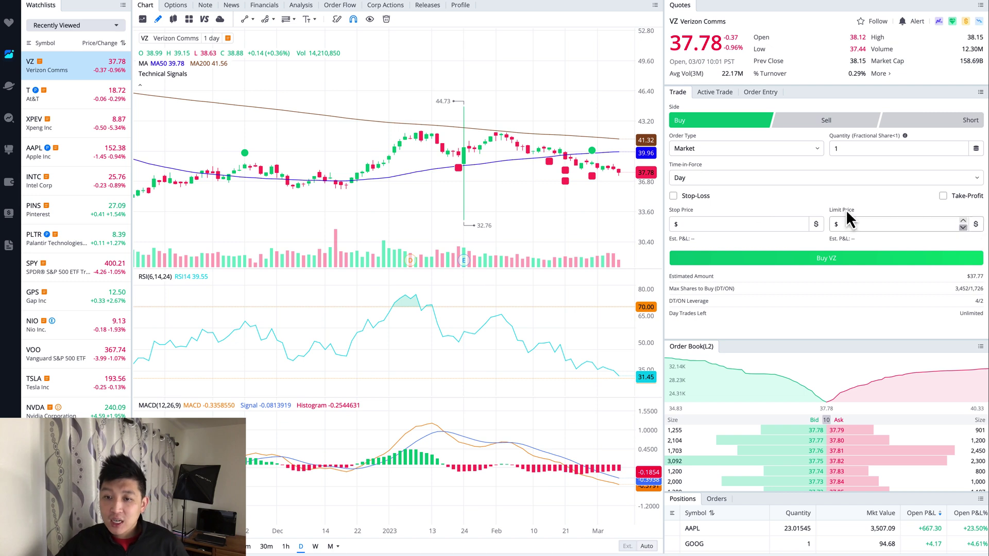
{"action": "left_click", "coordinate": [830, 260]}
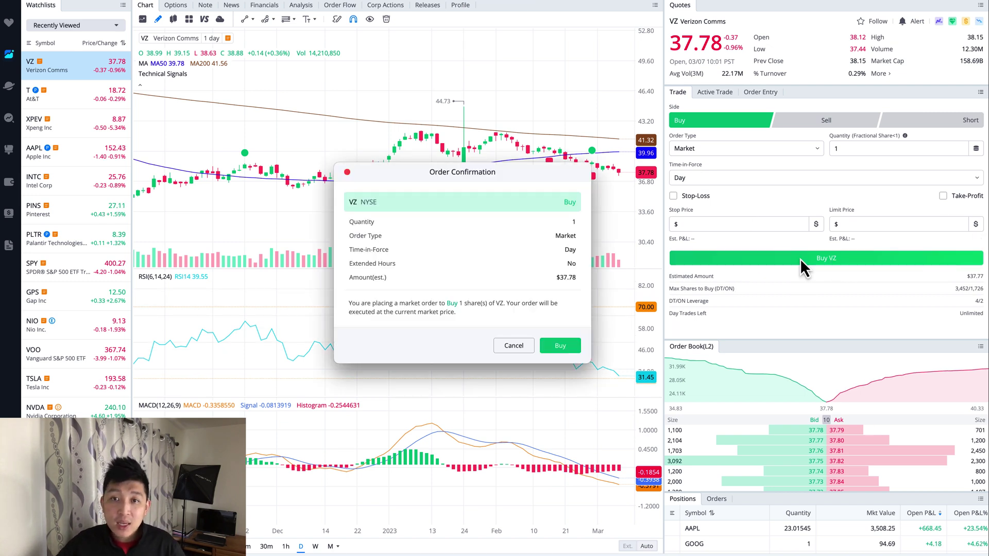
{"action": "left_click", "coordinate": [570, 353]}
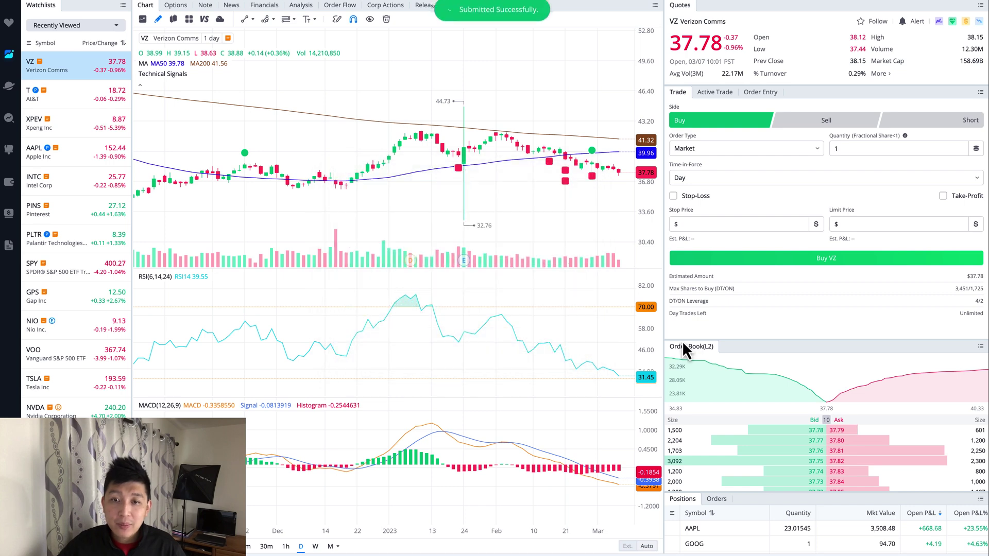
{"action": "left_click", "coordinate": [717, 500]}
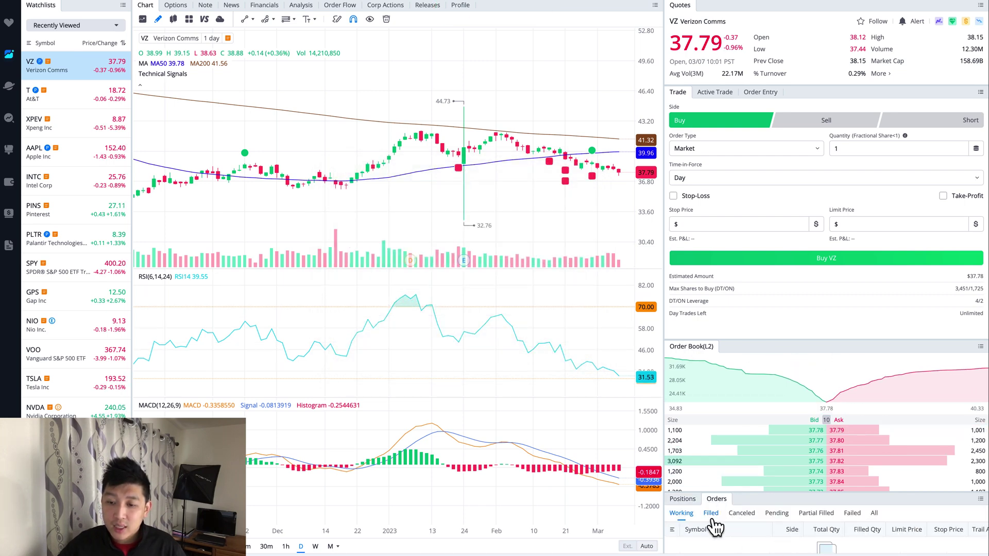
{"action": "left_click", "coordinate": [711, 514]}
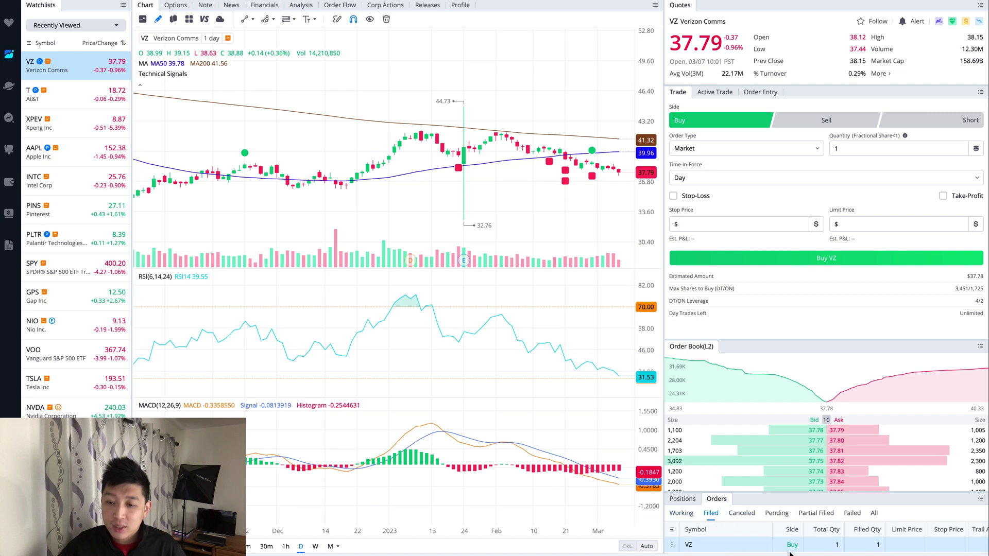
{"action": "scroll", "coordinate": [810, 546], "scroll_direction": "right", "scroll_amount": 5}
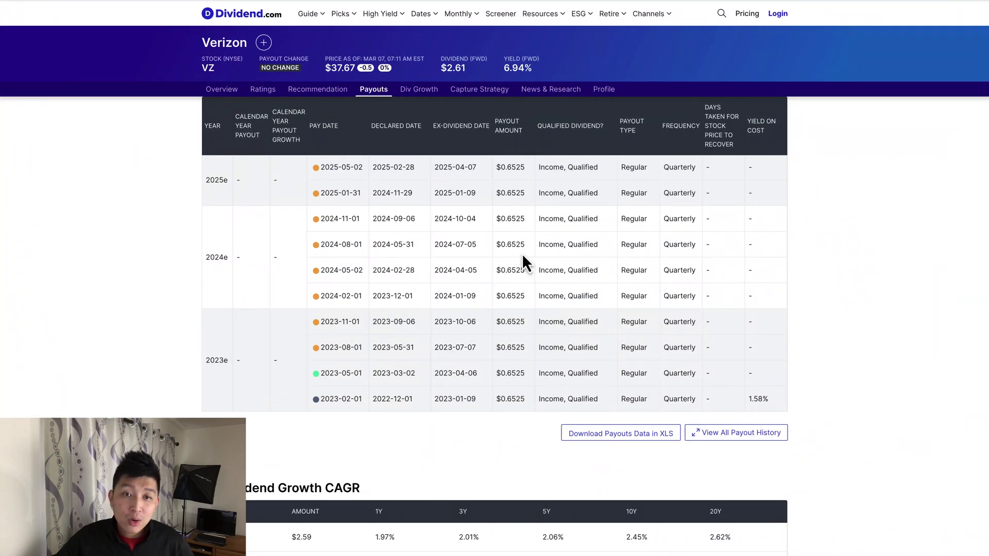
{"action": "scroll", "coordinate": [452, 227], "scroll_direction": "up", "scroll_amount": 8}
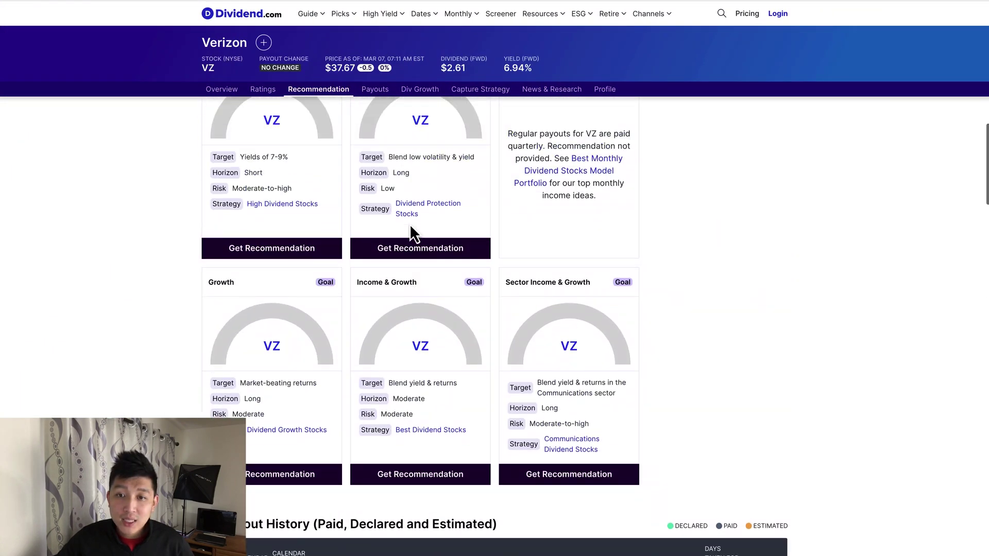
{"action": "scroll", "coordinate": [410, 234], "scroll_direction": "up", "scroll_amount": 10}
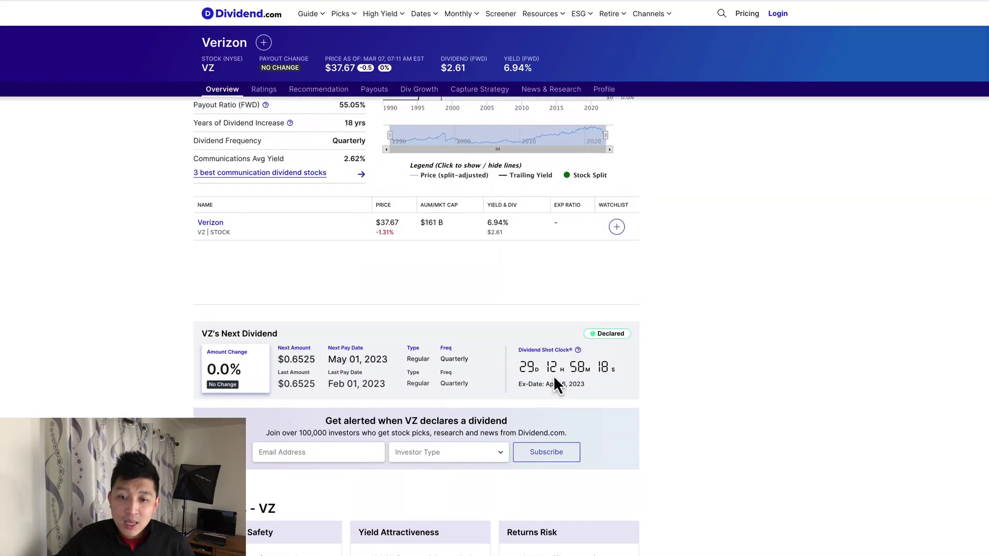